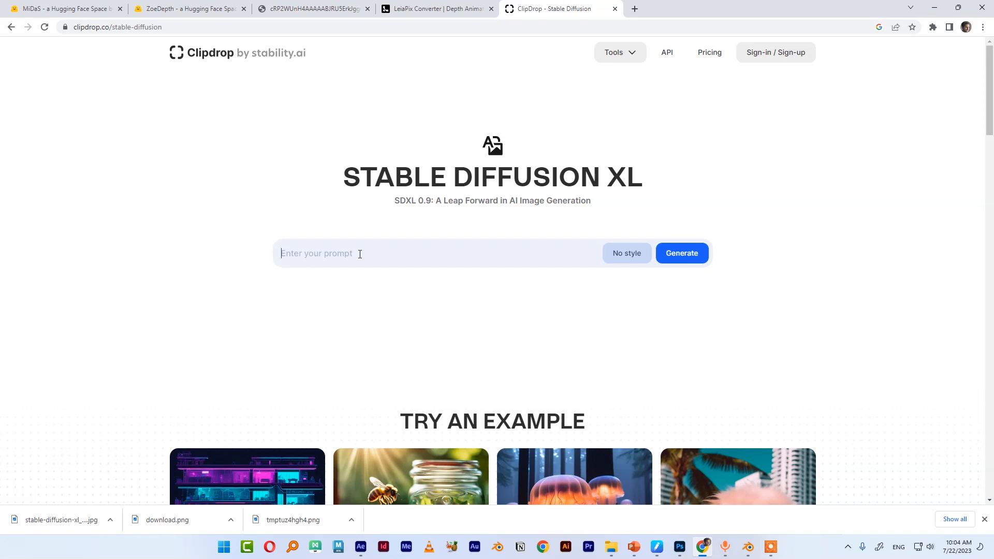
Enter the prompt "arab person in desert with horse and standing in front of tents, tree"
{"action": "type", "text": "arab person in desert with horse and st"}
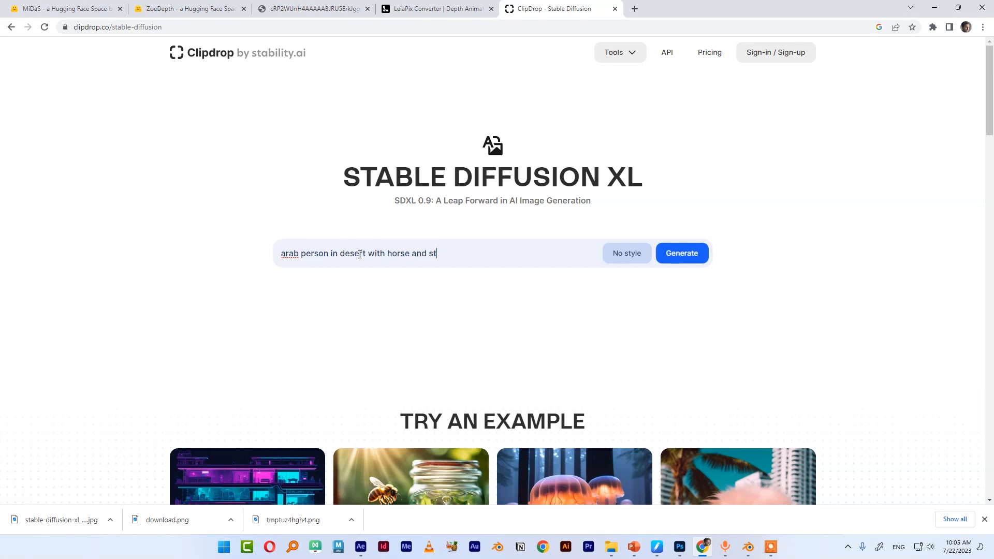
{"action": "type", "text": "anding in front of tents, tree"}
Choose the Cinematic style, generate the images, and skip the subscription offer
{"action": "left_click", "coordinate": [624, 256]}
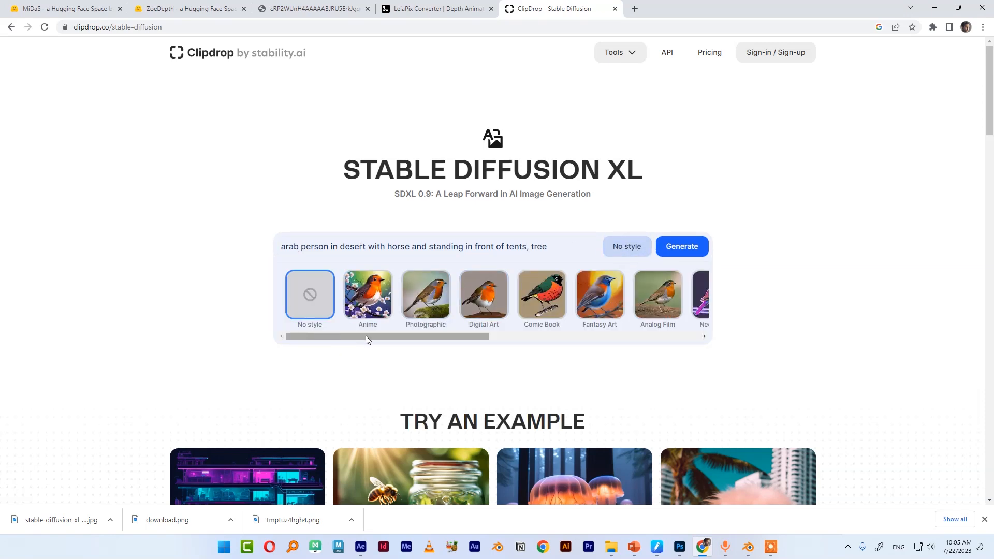
{"action": "left_click_drag", "start_coordinate": [365, 336], "coordinate": [604, 346]}
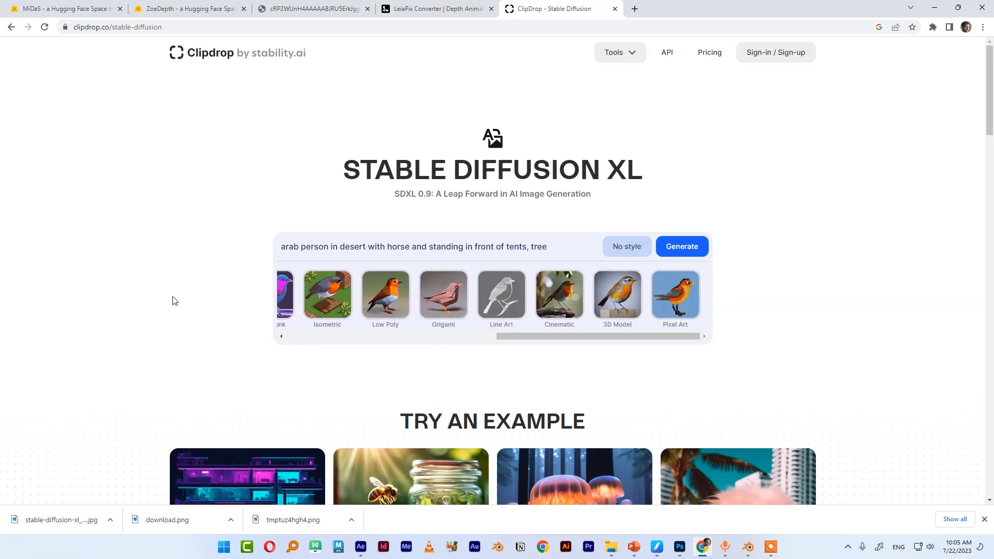
{"action": "left_click", "coordinate": [560, 306]}
{"action": "left_click", "coordinate": [684, 254]}
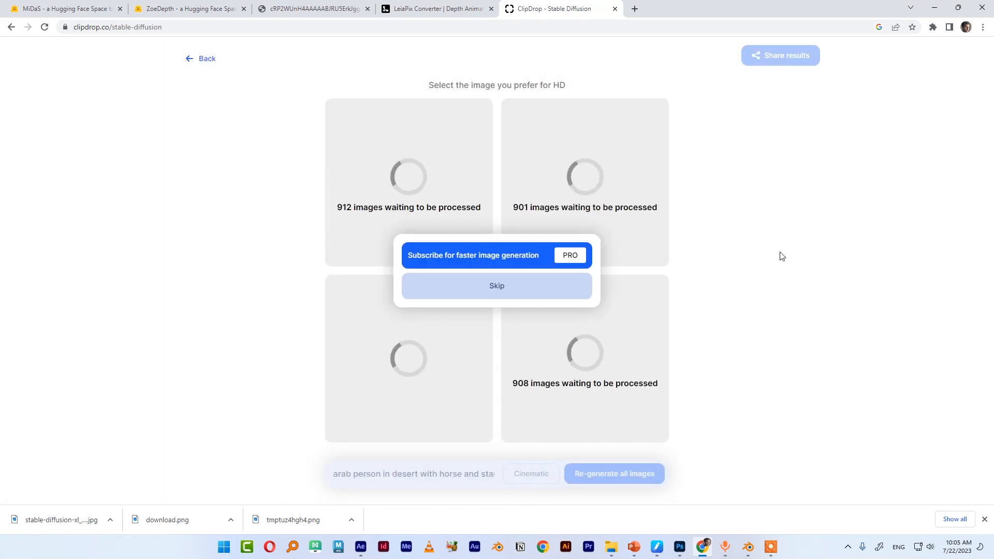
{"action": "left_click", "coordinate": [519, 290]}
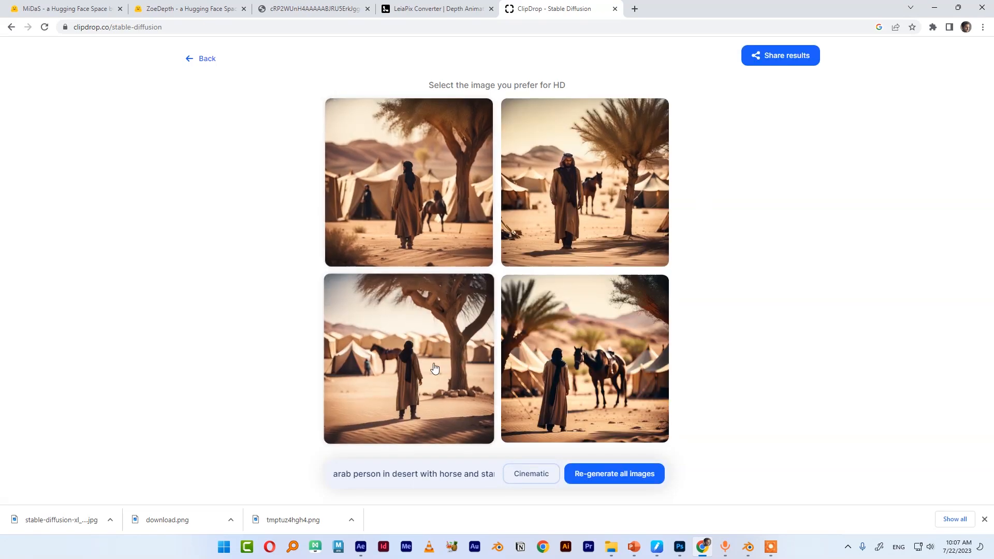
Open the generated images, browse to the one with the horse in front of tents, and download it in HD
{"action": "left_click", "coordinate": [445, 186]}
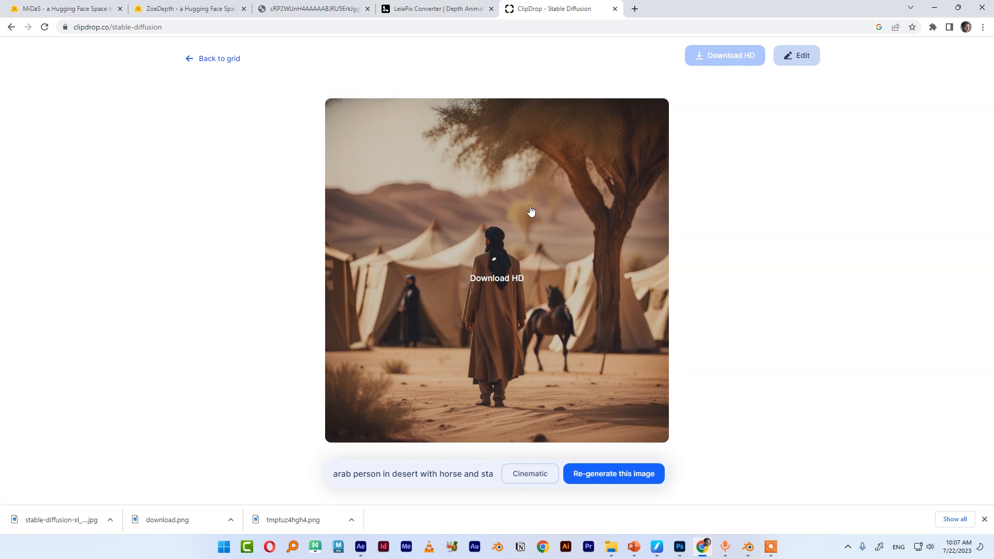
{"action": "key", "text": "Right"}
{"action": "key", "text": "Right"}
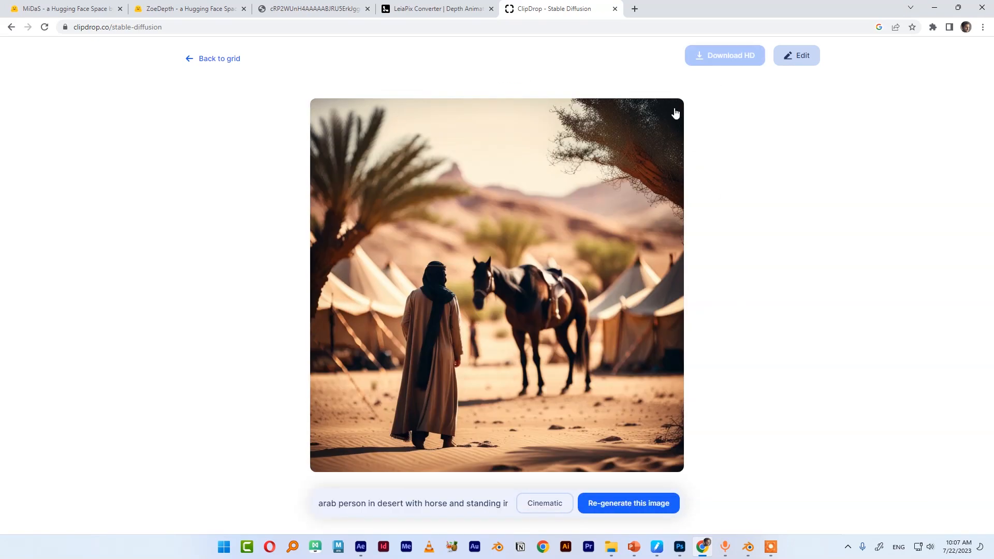
{"action": "left_click", "coordinate": [669, 125]}
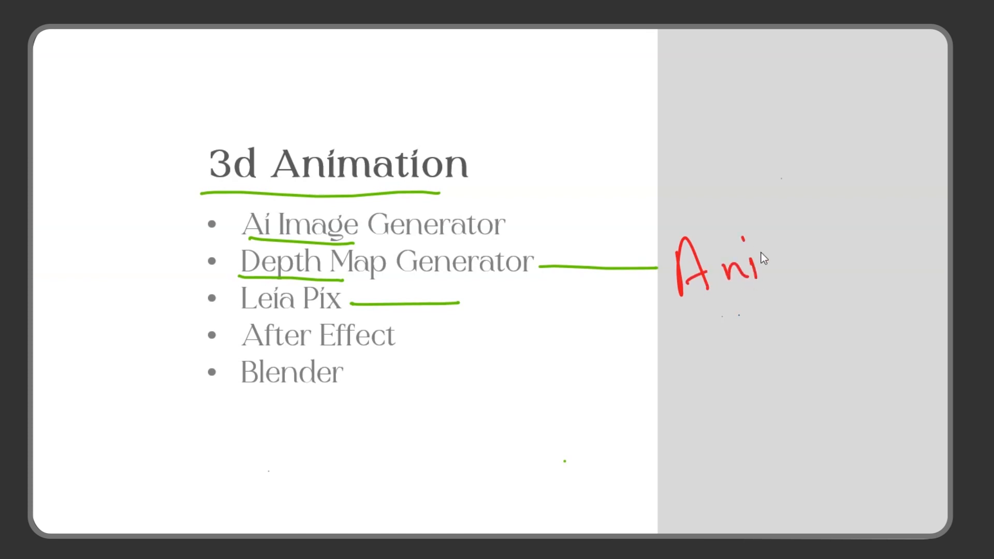
{"action": "left_click_drag", "start_coordinate": [801, 262], "coordinate": [860, 259]}
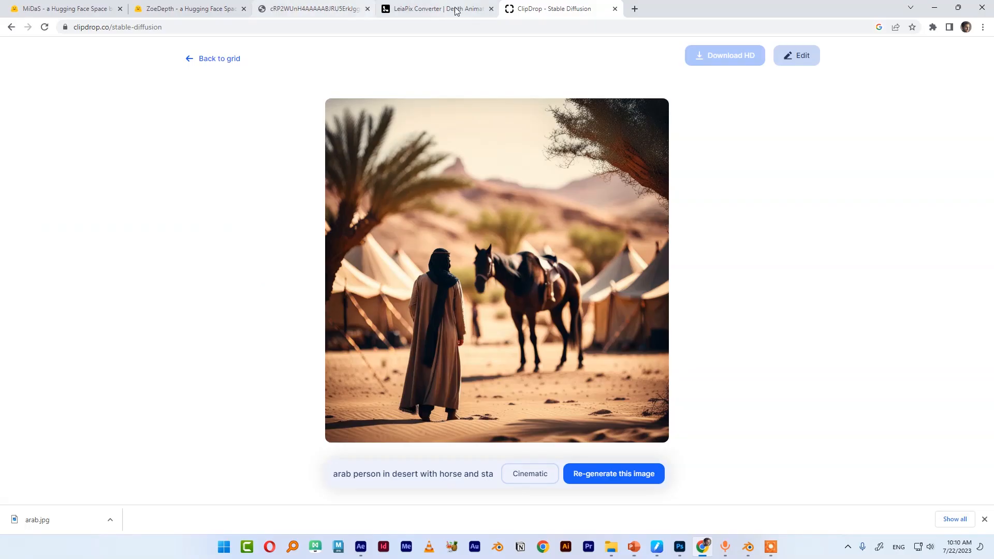
Switch to the LeiaPix Converter tab, close the share dialog, and upload the downloaded desert image
{"action": "left_click", "coordinate": [438, 9]}
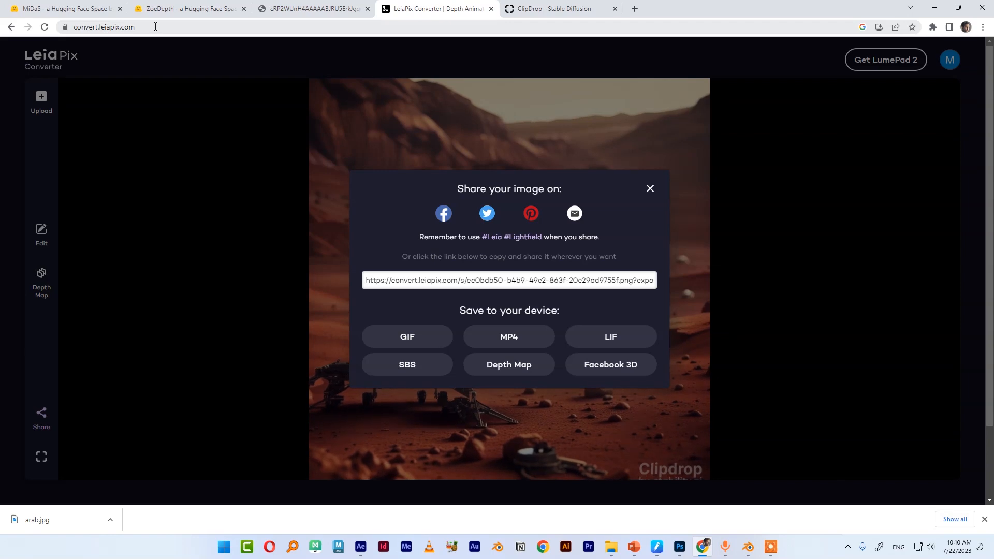
{"action": "left_click", "coordinate": [650, 189]}
{"action": "left_click", "coordinate": [41, 99]}
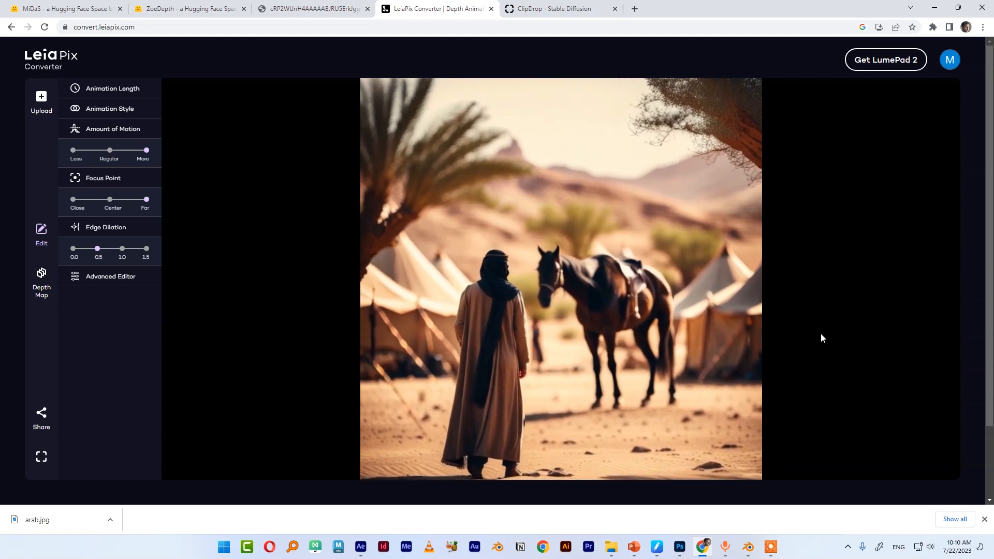
Open the depth map editor, preview the image's depth map, then discard the depth map changes
{"action": "left_click", "coordinate": [41, 272]}
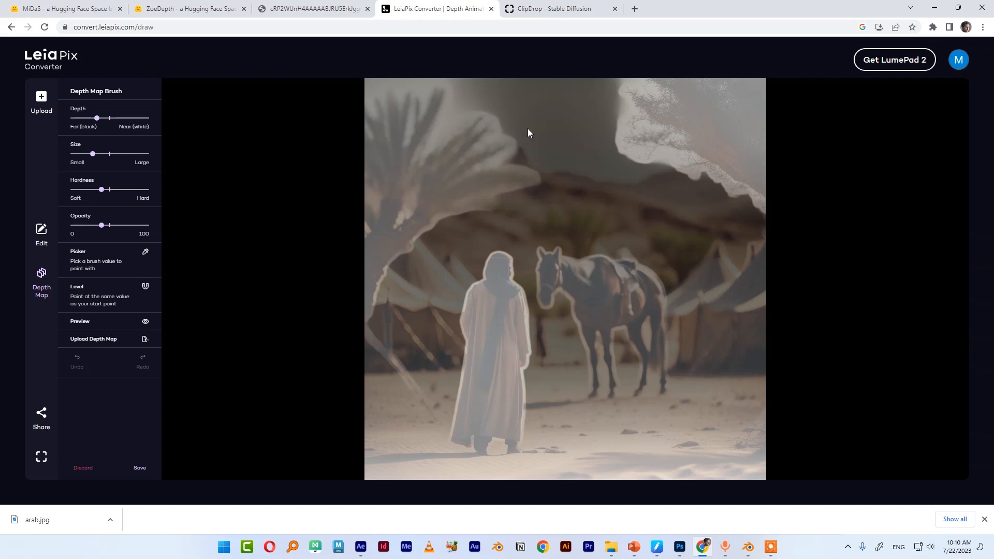
{"action": "left_click", "coordinate": [145, 322]}
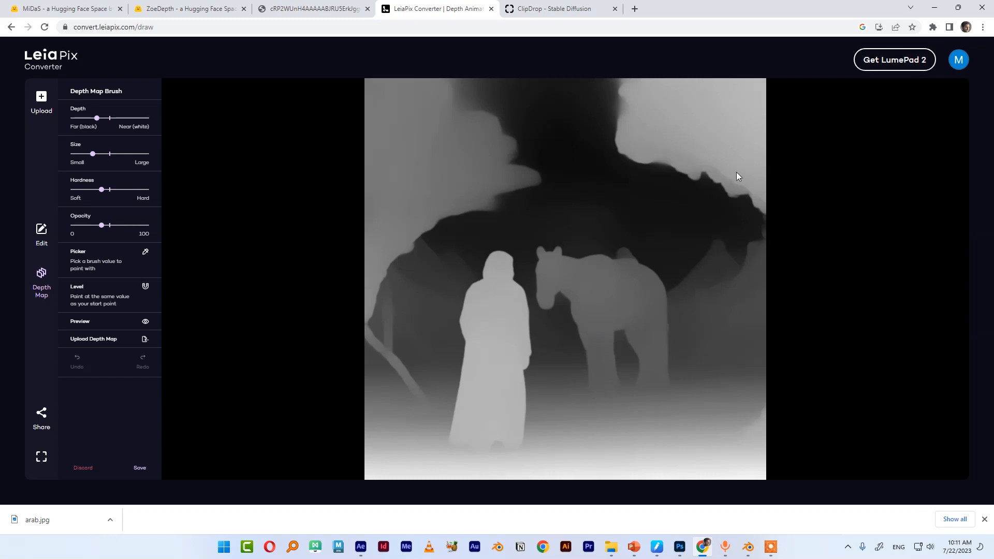
{"action": "left_click", "coordinate": [594, 109]}
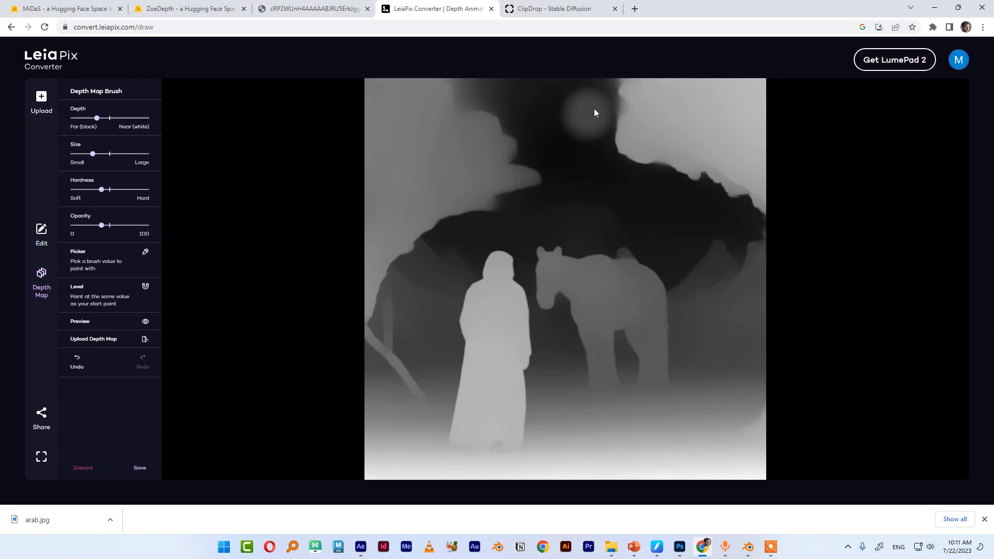
{"action": "left_click", "coordinate": [83, 468]}
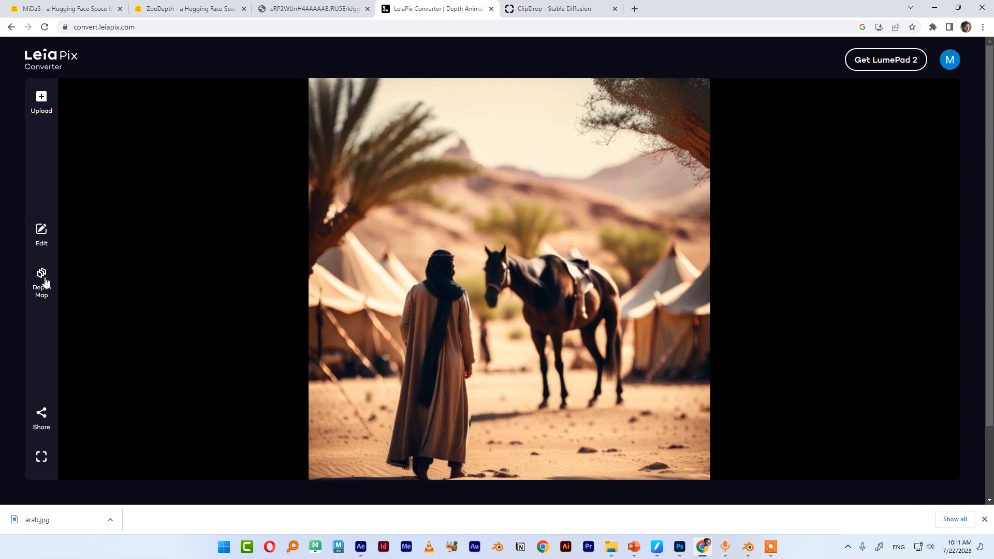
Open the animation edit settings and set Edge Dilation to 1.0
{"action": "left_click", "coordinate": [41, 234]}
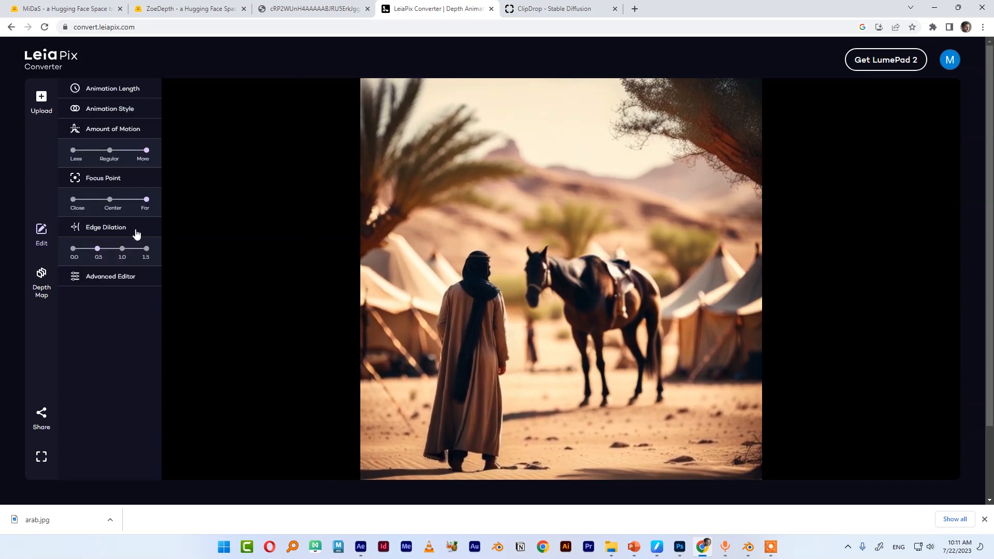
{"action": "left_click", "coordinate": [122, 248]}
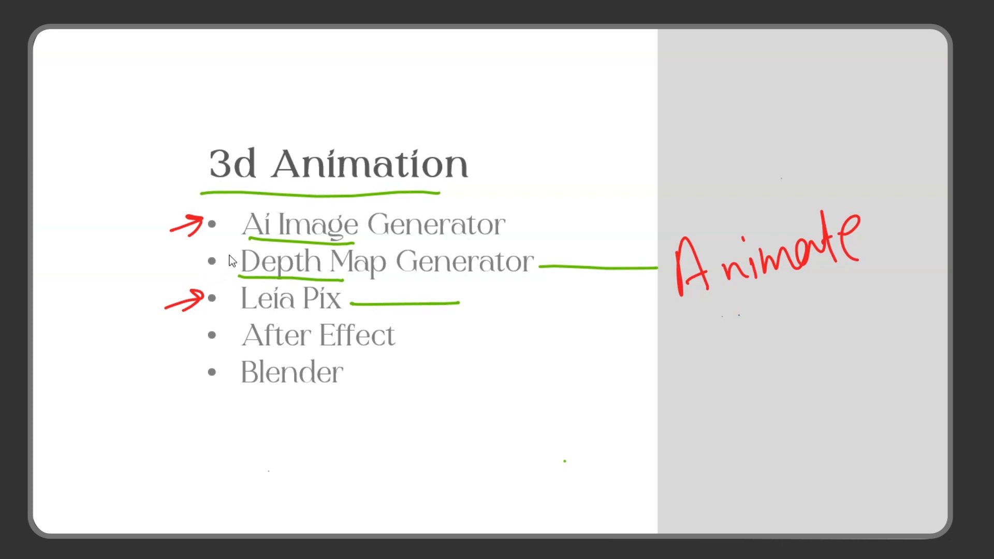
{"action": "left_click_drag", "start_coordinate": [210, 276], "coordinate": [228, 253]}
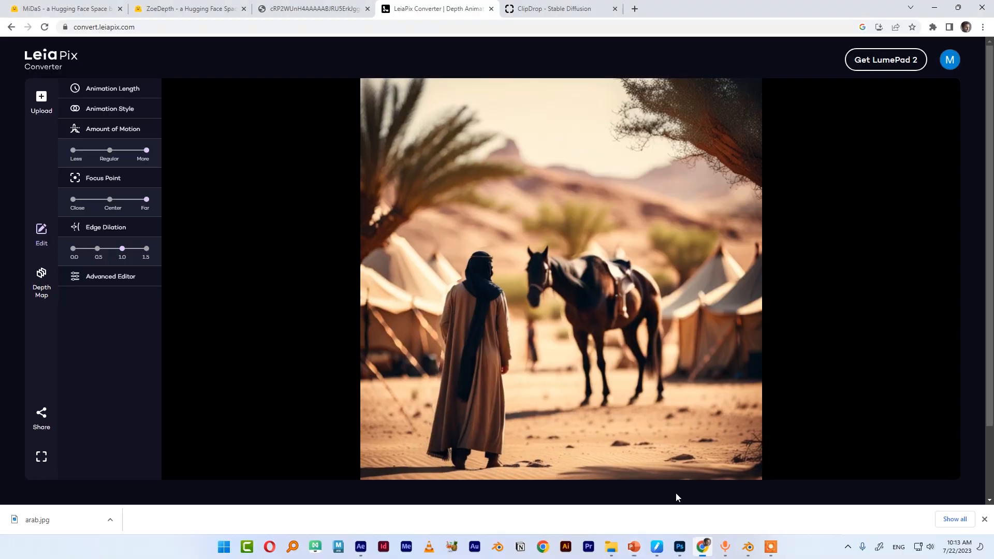
{"action": "left_click", "coordinate": [42, 282]}
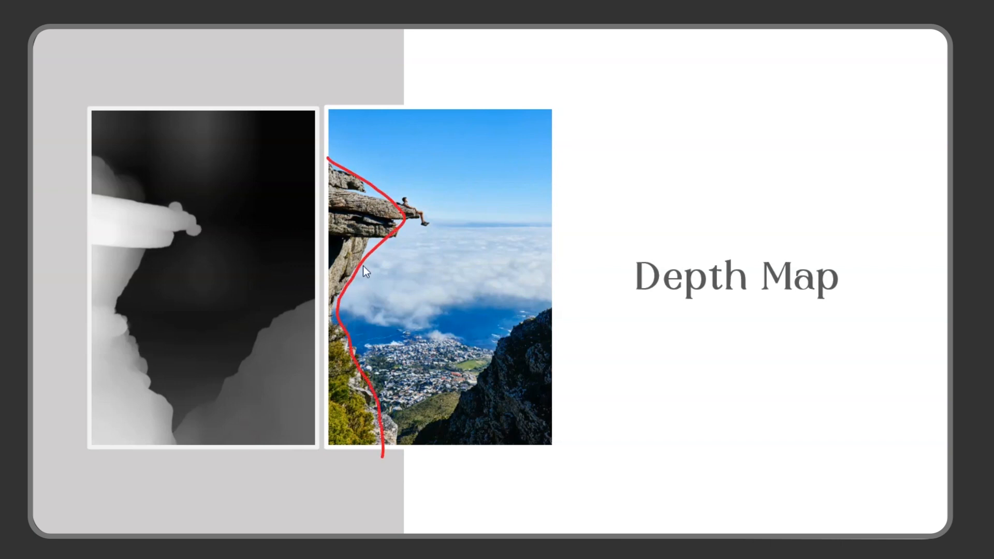
{"action": "left_click_drag", "start_coordinate": [561, 313], "coordinate": [469, 370]}
{"action": "mouse_move", "coordinate": [495, 466]}
{"action": "left_mouse_down"}
{"action": "mouse_move", "coordinate": [564, 315]}
{"action": "mouse_move", "coordinate": [514, 352]}
{"action": "left_mouse_up"}
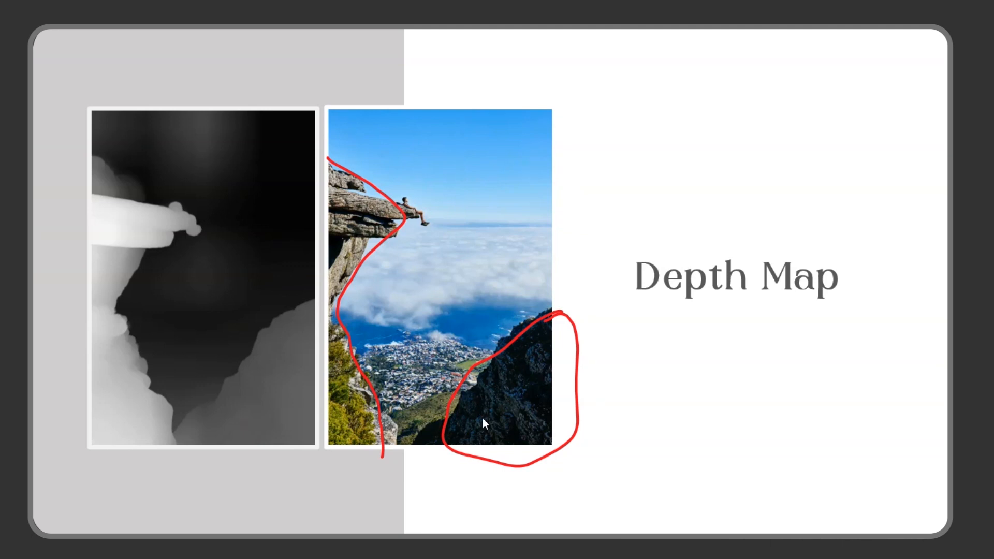
{"action": "mouse_move", "coordinate": [581, 113]}
{"action": "left_mouse_down"}
{"action": "mouse_move", "coordinate": [408, 117]}
{"action": "mouse_move", "coordinate": [408, 424]}
{"action": "mouse_move", "coordinate": [510, 311]}
{"action": "mouse_move", "coordinate": [580, 148]}
{"action": "mouse_move", "coordinate": [571, 110]}
{"action": "left_mouse_up"}
{"action": "mouse_move", "coordinate": [92, 155]}
{"action": "left_mouse_down"}
{"action": "mouse_move", "coordinate": [188, 204]}
{"action": "mouse_move", "coordinate": [152, 331]}
{"action": "mouse_move", "coordinate": [172, 476]}
{"action": "left_mouse_up"}
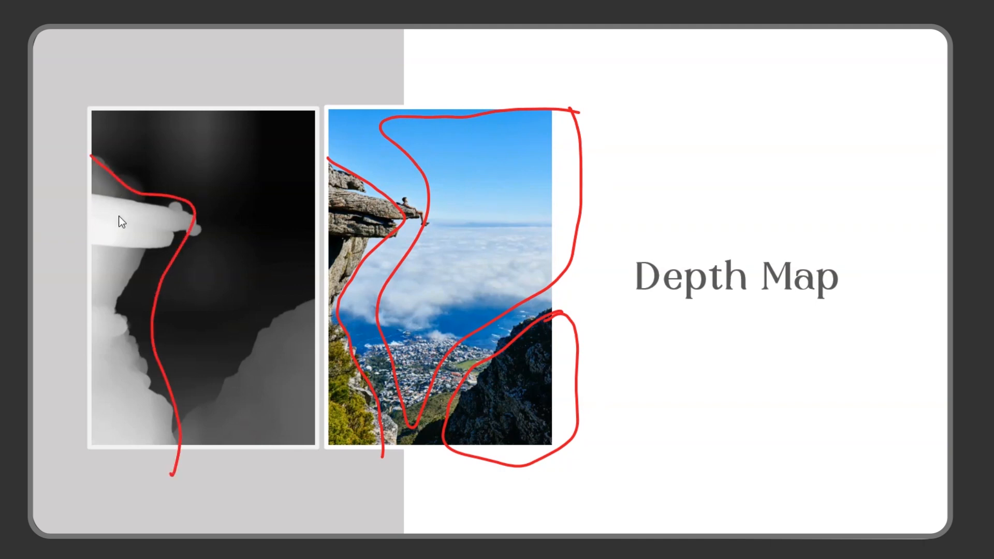
{"action": "mouse_move", "coordinate": [166, 210]}
{"action": "left_mouse_down"}
{"action": "mouse_move", "coordinate": [98, 235]}
{"action": "mouse_move", "coordinate": [179, 216]}
{"action": "mouse_move", "coordinate": [152, 209]}
{"action": "left_mouse_up"}
{"action": "left_click_drag", "start_coordinate": [365, 198], "coordinate": [338, 199]}
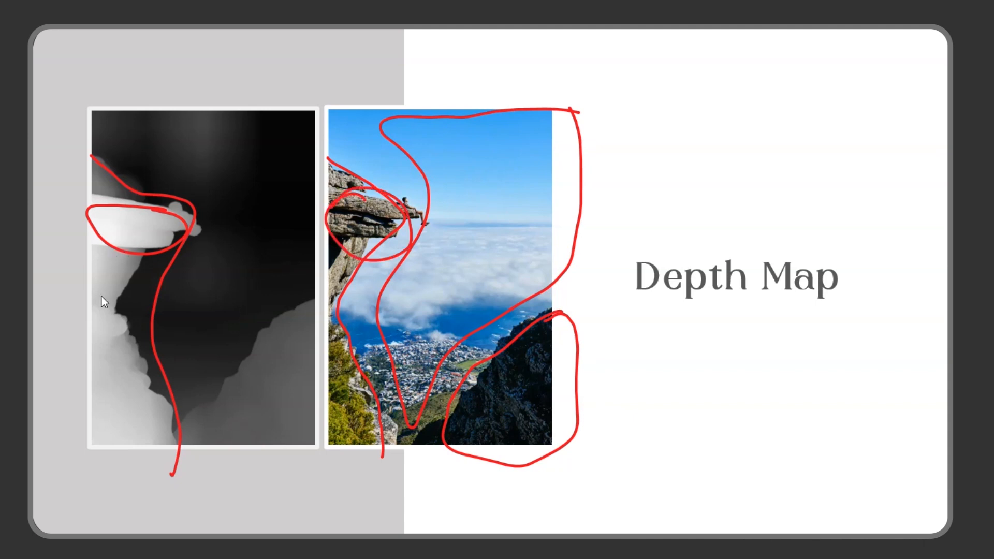
{"action": "mouse_move", "coordinate": [107, 265]}
{"action": "left_mouse_down"}
{"action": "mouse_move", "coordinate": [102, 402]}
{"action": "mouse_move", "coordinate": [120, 301]}
{"action": "left_mouse_up"}
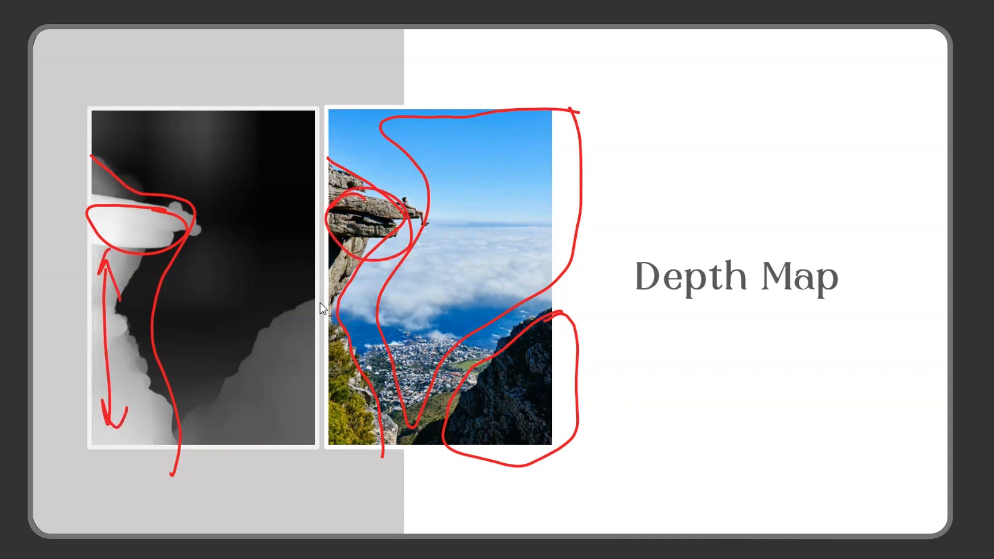
{"action": "mouse_move", "coordinate": [247, 361]}
{"action": "left_mouse_down"}
{"action": "mouse_move", "coordinate": [302, 432]}
{"action": "mouse_move", "coordinate": [249, 359]}
{"action": "left_mouse_up"}
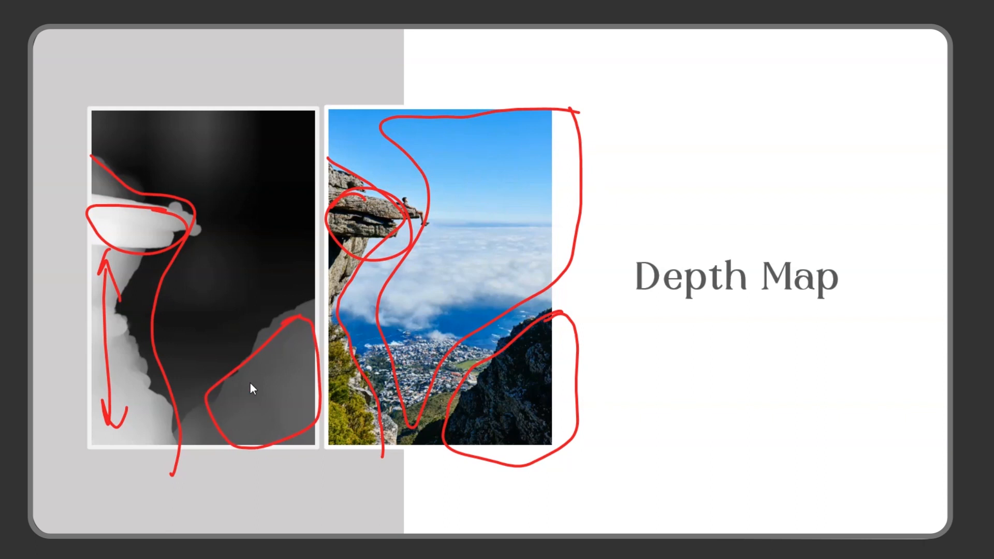
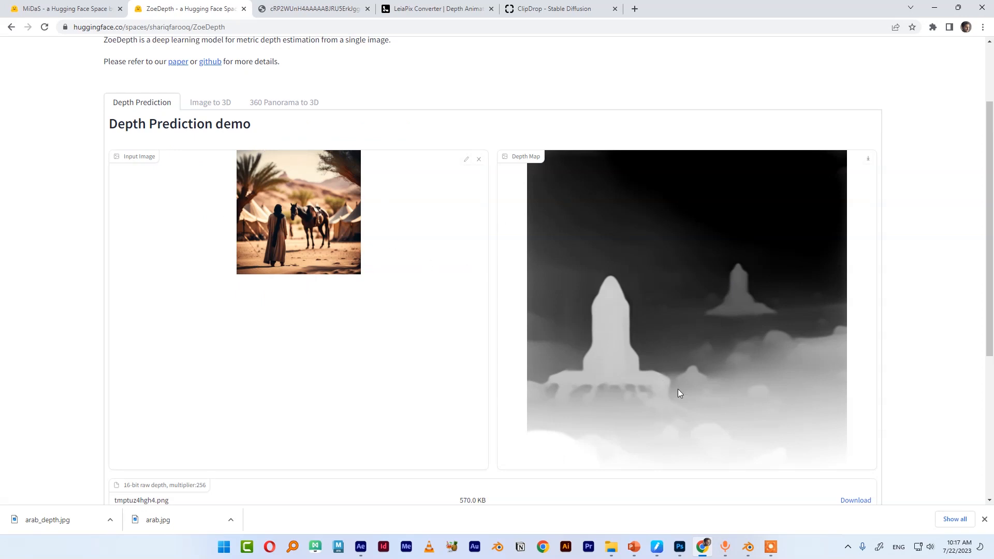
{"action": "left_click", "coordinate": [70, 9]}
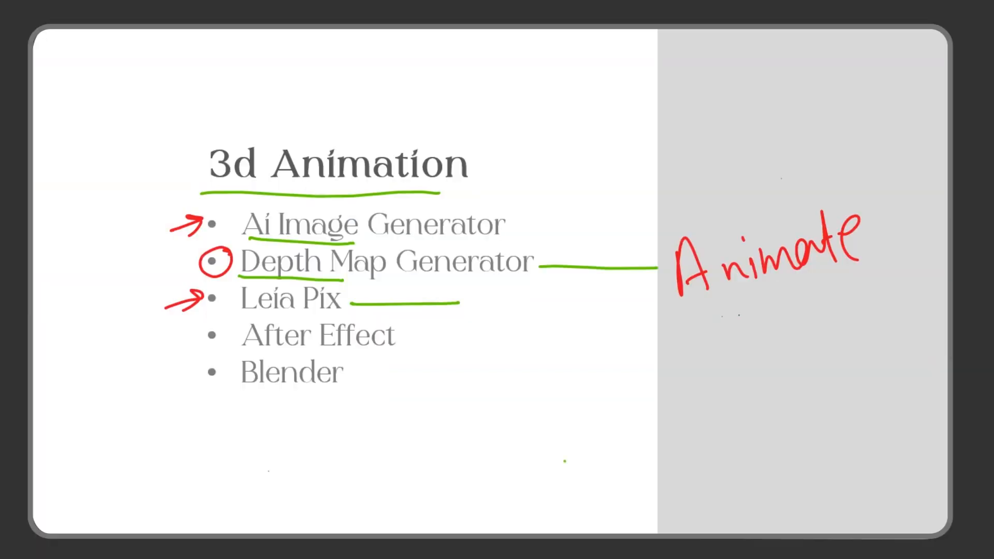
{"action": "left_click_drag", "start_coordinate": [237, 320], "coordinate": [403, 324]}
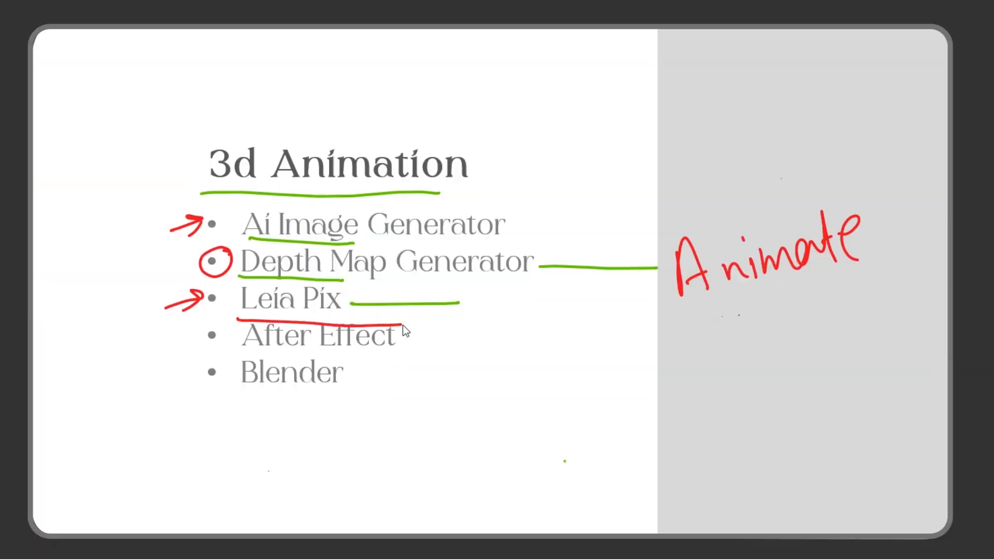
{"action": "left_click_drag", "start_coordinate": [237, 353], "coordinate": [399, 362]}
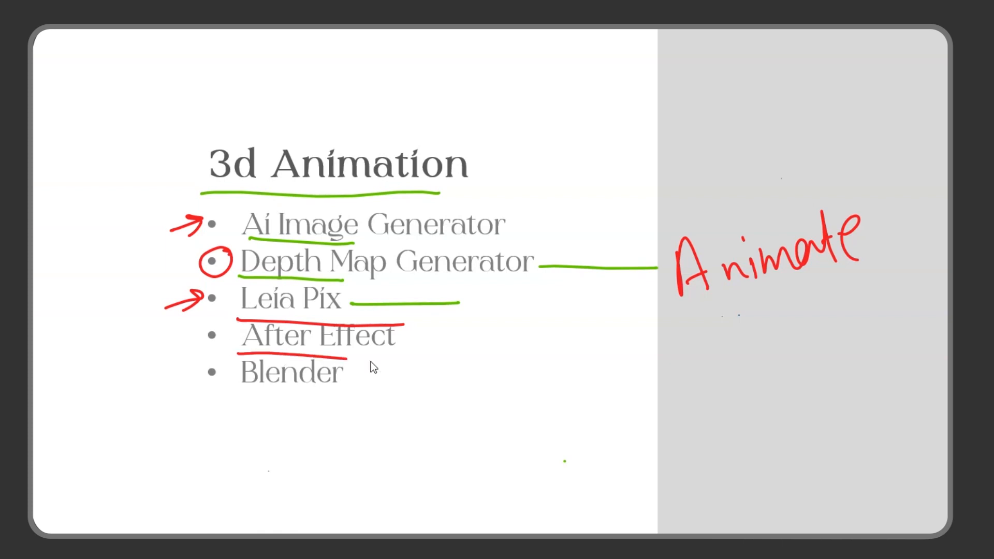
{"action": "left_click_drag", "start_coordinate": [351, 285], "coordinate": [349, 312]}
{"action": "left_click_drag", "start_coordinate": [404, 326], "coordinate": [395, 372]}
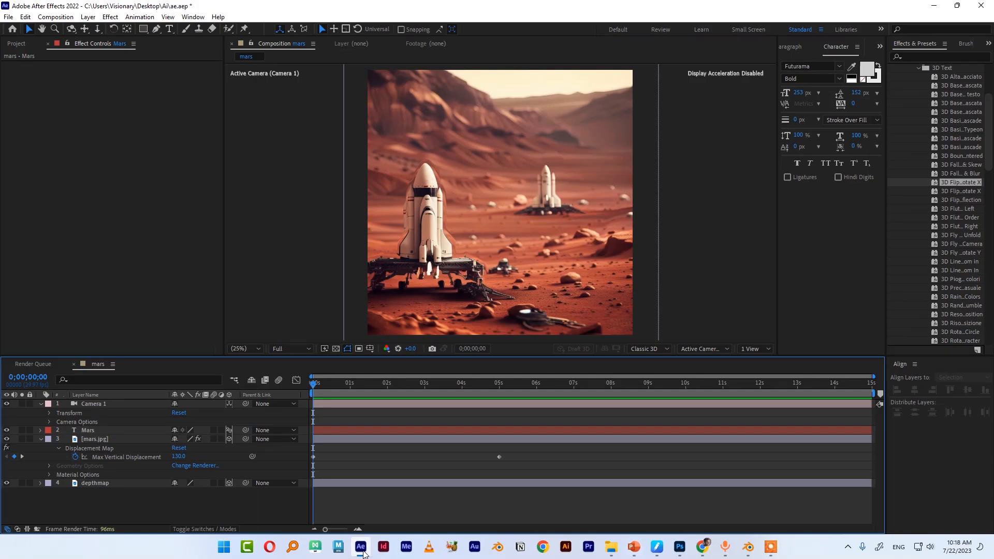
Import arab.jpg from the Desktop Ai folder and create a composition from it
{"action": "left_click", "coordinate": [11, 47]}
{"action": "left_click", "coordinate": [117, 302]}
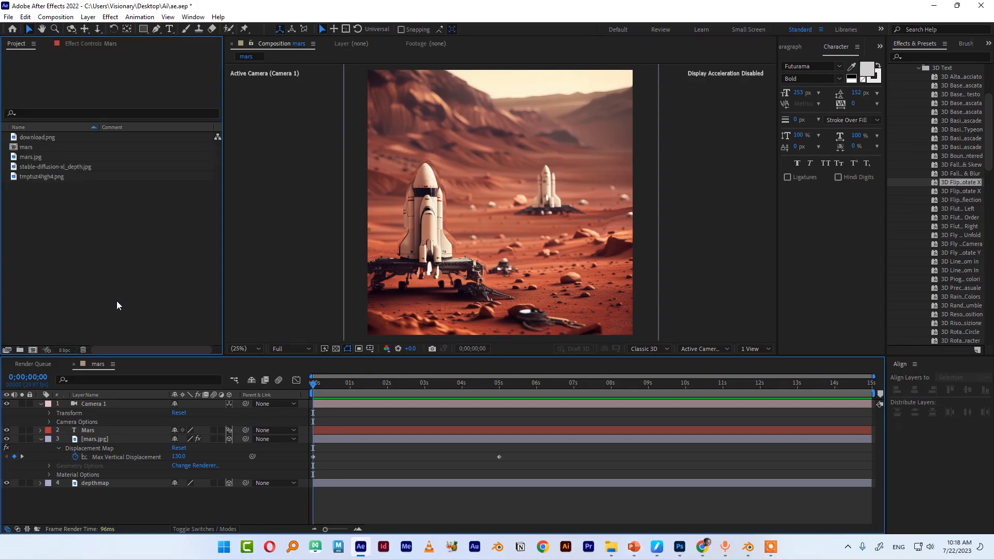
{"action": "double_click", "coordinate": [102, 278]}
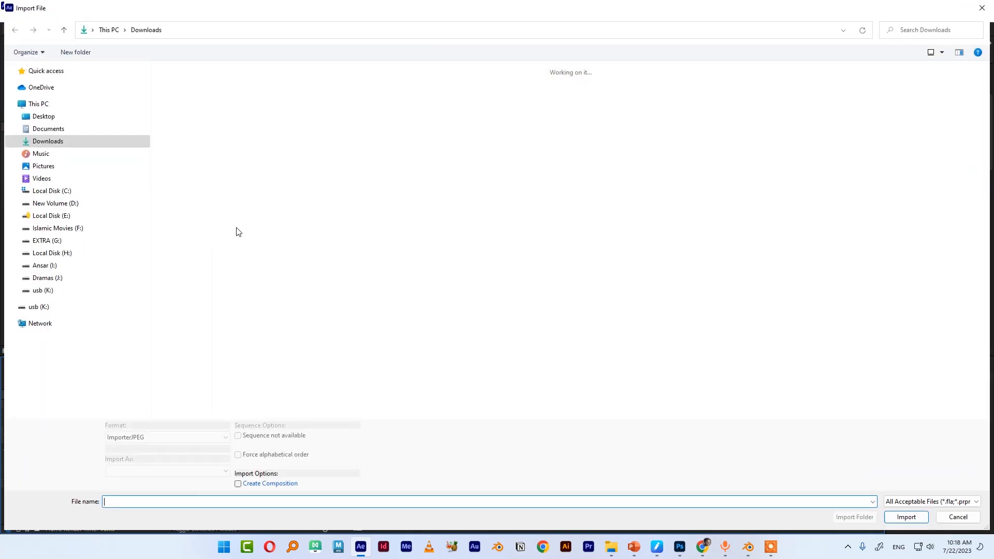
{"action": "left_click", "coordinate": [44, 116]}
{"action": "double_click", "coordinate": [297, 107]}
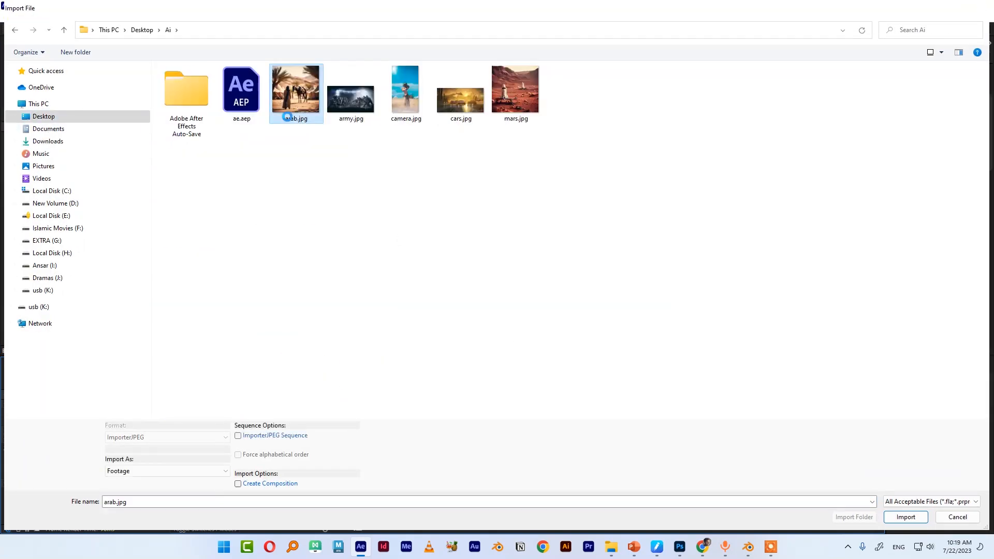
{"action": "left_click_drag", "start_coordinate": [30, 351], "coordinate": [31, 350]}
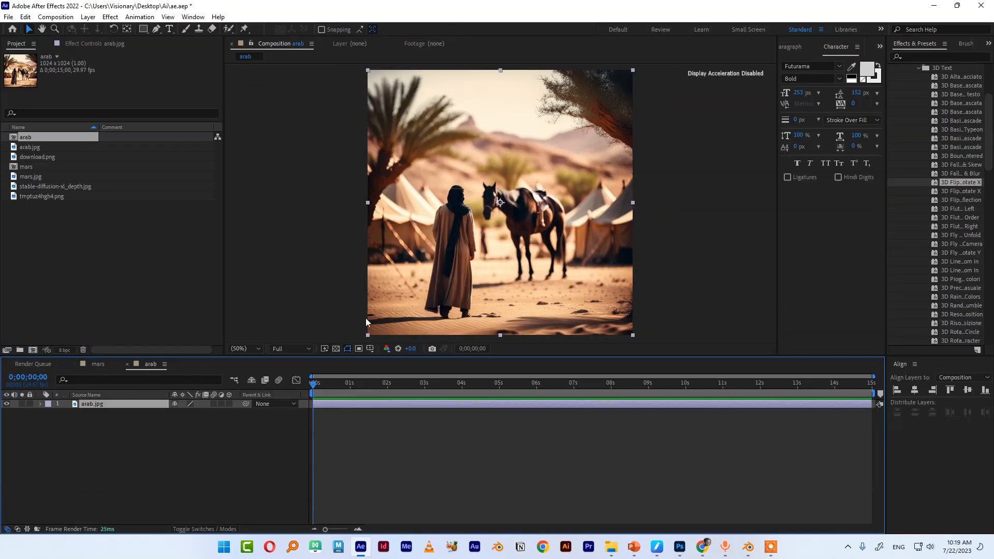
Import arab_depth.jpg from Downloads into the arab composition as a second layer
{"action": "double_click", "coordinate": [102, 247]}
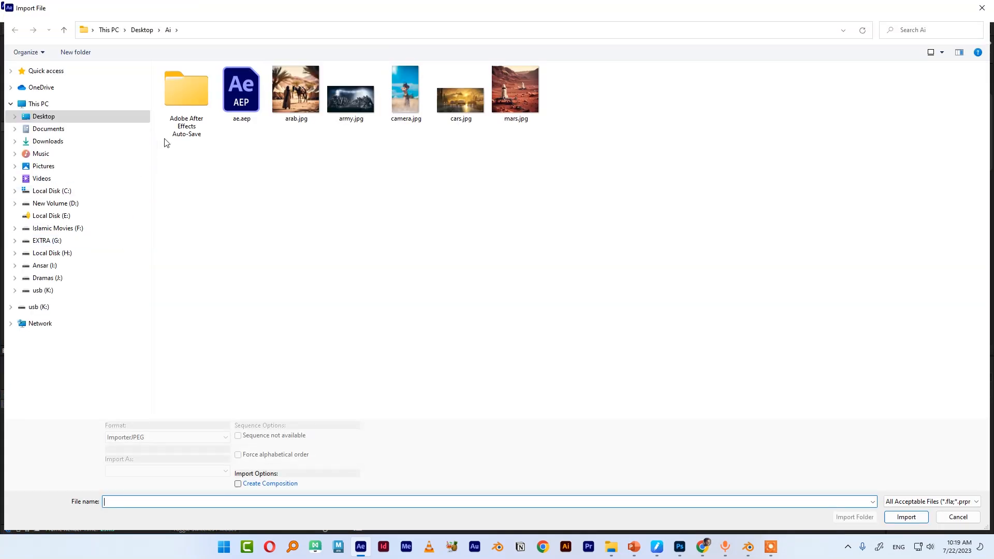
{"action": "left_click", "coordinate": [55, 145]}
{"action": "double_click", "coordinate": [197, 99]}
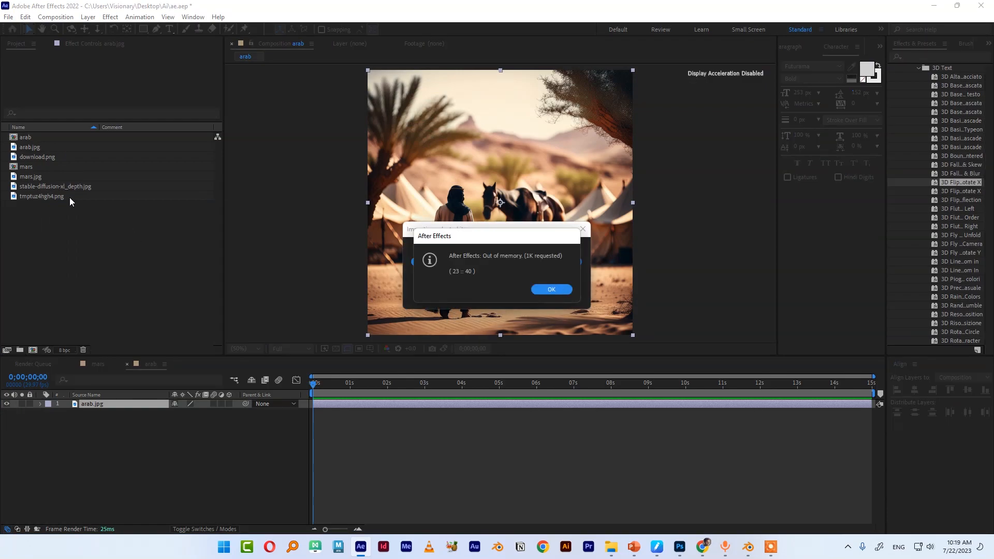
{"action": "left_click", "coordinate": [552, 292]}
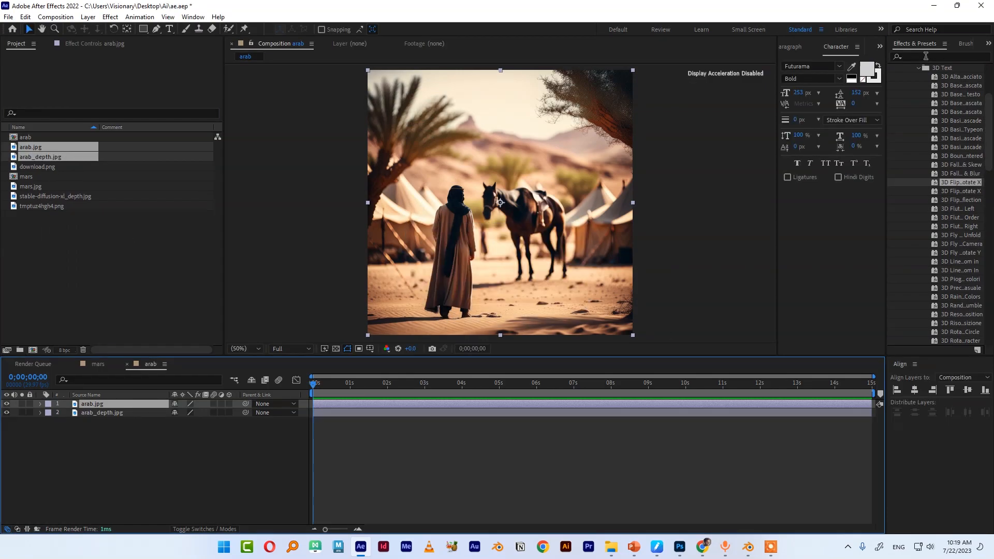
Search the effects for displ and apply Displacement Map to the arab.jpg layer
{"action": "left_click", "coordinate": [927, 56]}
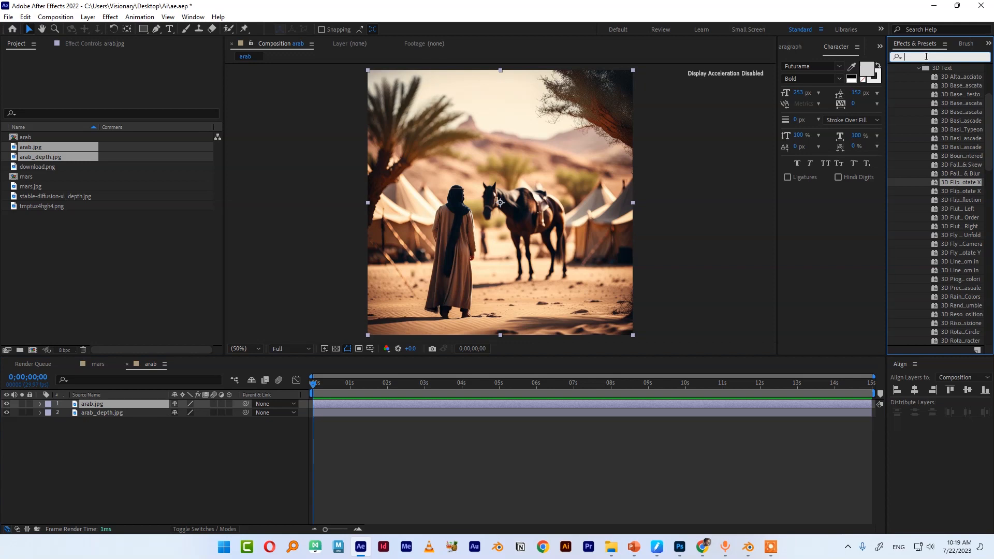
{"action": "type", "text": "displ"}
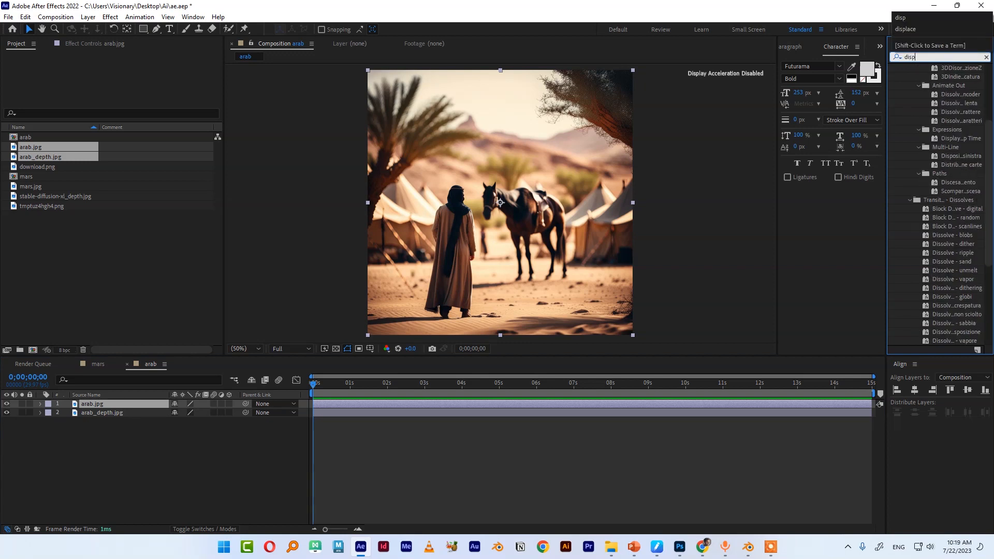
{"action": "left_click_drag", "start_coordinate": [938, 121], "coordinate": [109, 408]}
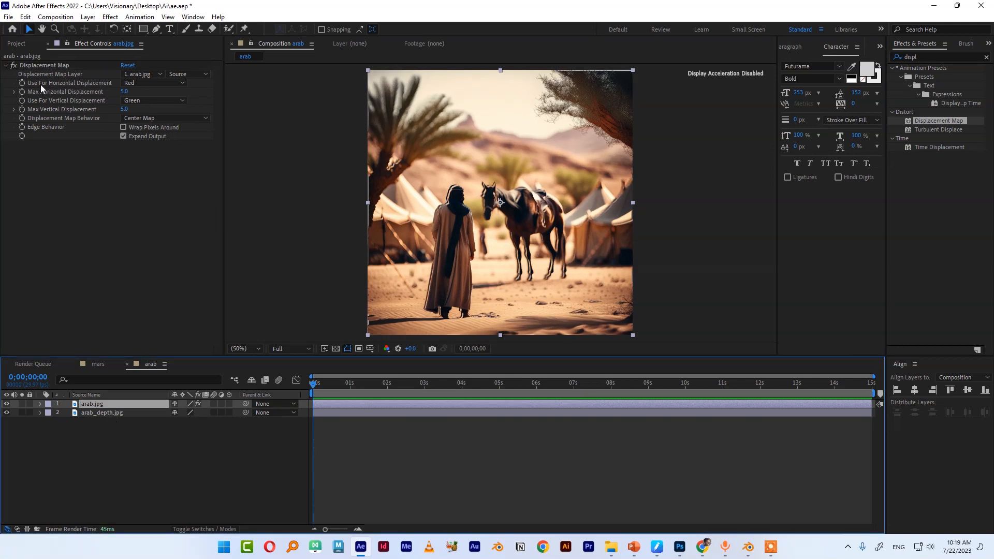
Set both horizontal and vertical displacement sources to Luminance
{"action": "left_click", "coordinate": [136, 84]}
{"action": "left_click", "coordinate": [153, 140]}
{"action": "left_click", "coordinate": [158, 102]}
{"action": "left_click", "coordinate": [156, 157]}
{"action": "left_click_drag", "start_coordinate": [275, 358], "coordinate": [336, 406]}
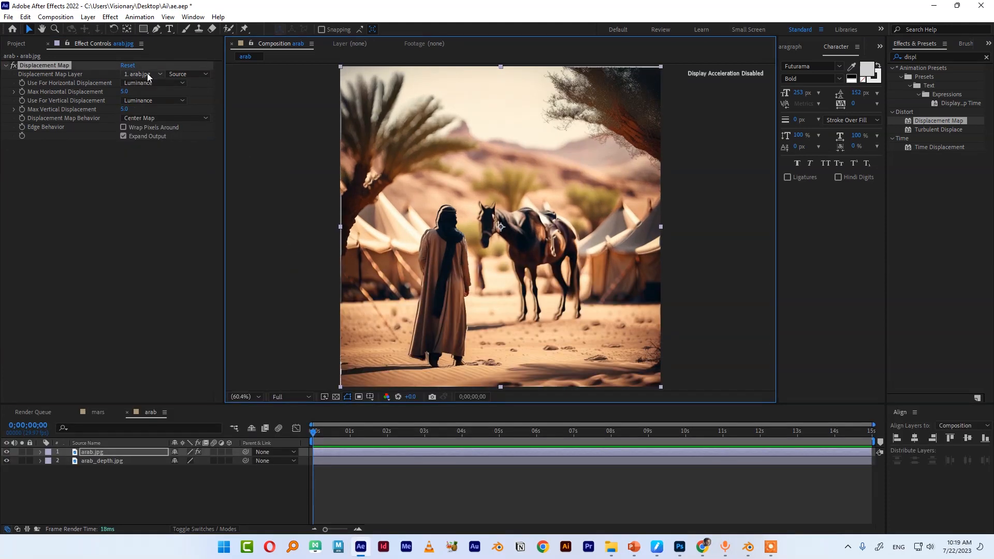
Set the Displacement Map Layer to arab_depth.jpg and the Max Horizontal Displacement to about 7
{"action": "left_click", "coordinate": [142, 74]}
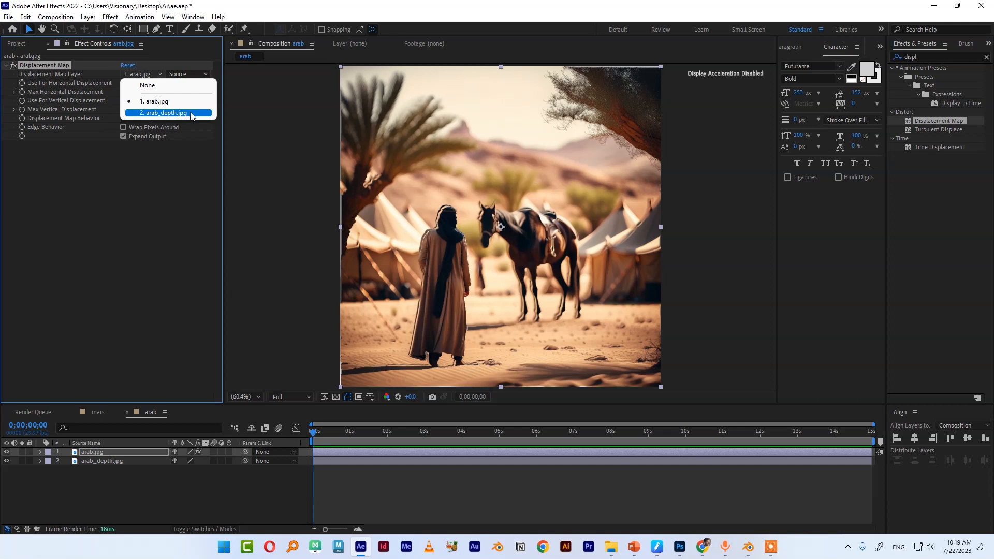
{"action": "left_click", "coordinate": [189, 113]}
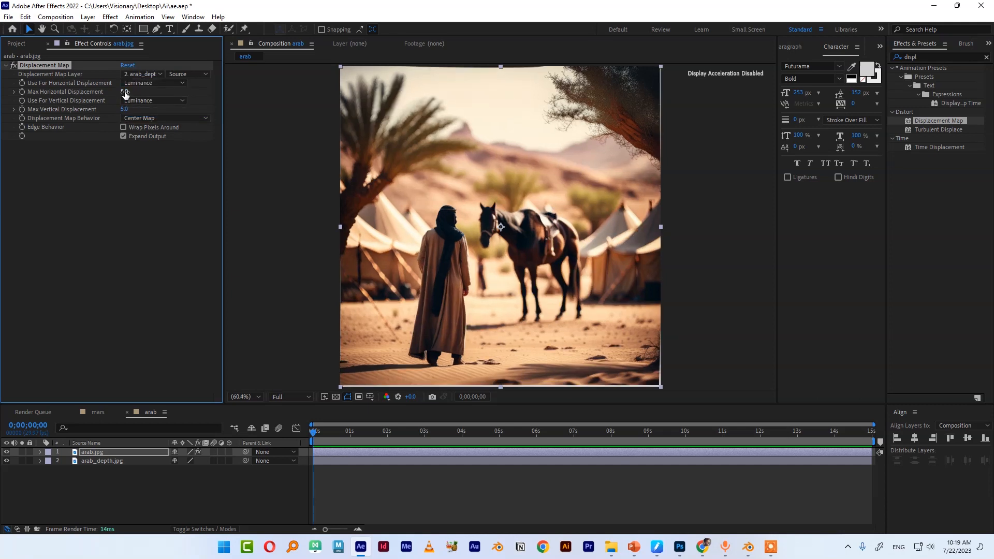
{"action": "mouse_move", "coordinate": [124, 91]}
{"action": "left_mouse_down"}
{"action": "mouse_move", "coordinate": [106, 95]}
{"action": "mouse_move", "coordinate": [142, 108]}
{"action": "mouse_move", "coordinate": [136, 93]}
{"action": "left_mouse_up"}
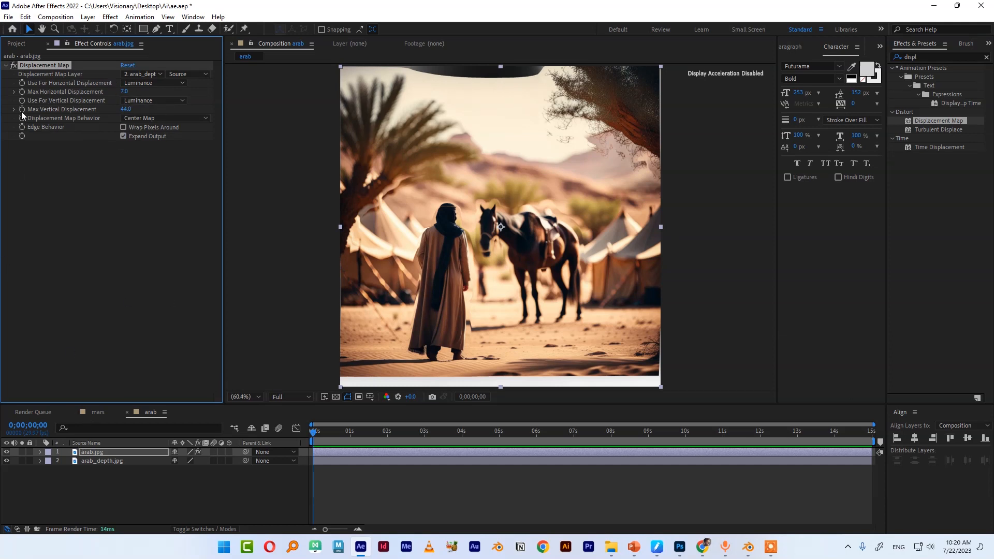
Near 5 seconds, set Max Horizontal Displacement to -16 and Max Vertical Displacement to -3, and scrub to preview
{"action": "left_click_drag", "start_coordinate": [461, 431], "coordinate": [496, 432]}
{"action": "left_click_drag", "start_coordinate": [124, 91], "coordinate": [110, 114]}
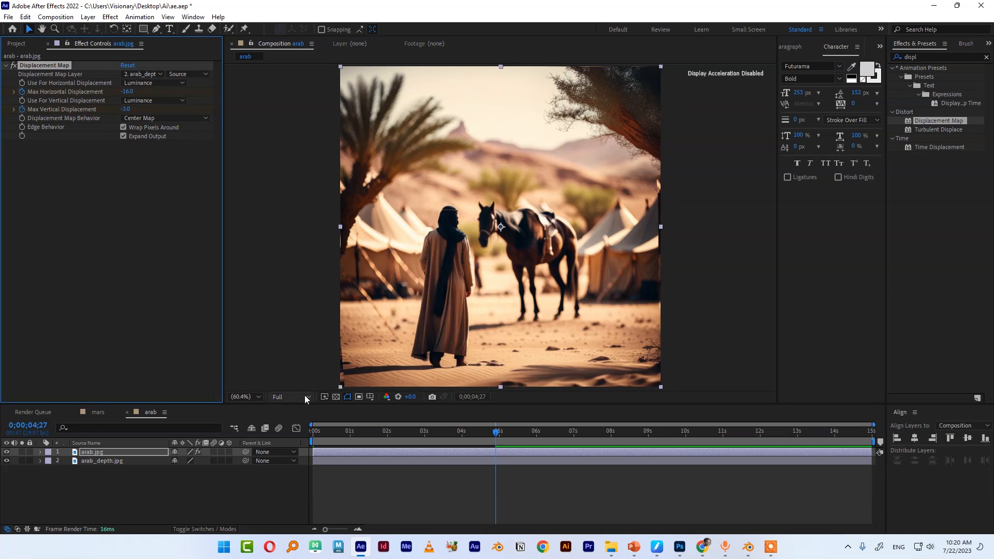
{"action": "left_click_drag", "start_coordinate": [496, 436], "coordinate": [233, 439]}
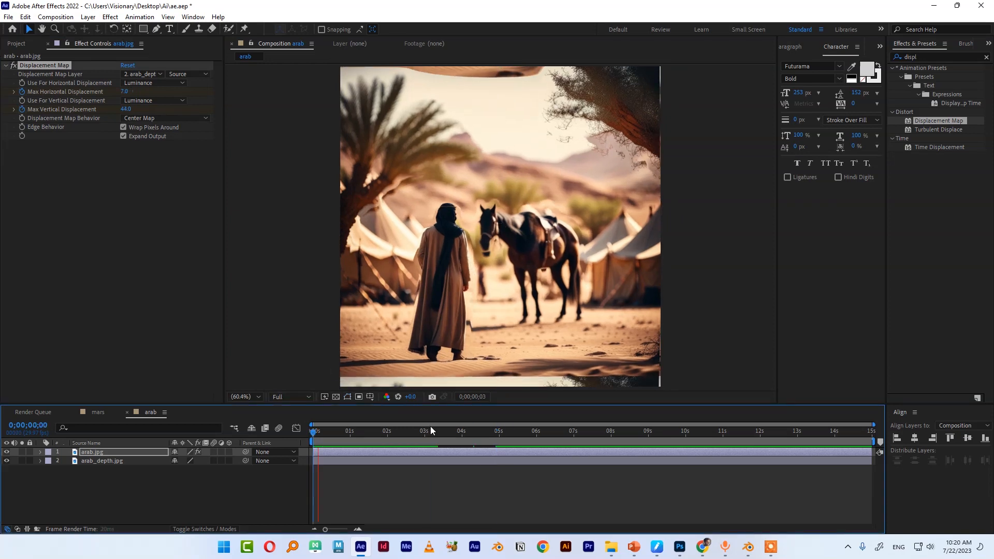
{"action": "left_click_drag", "start_coordinate": [331, 433], "coordinate": [463, 436]}
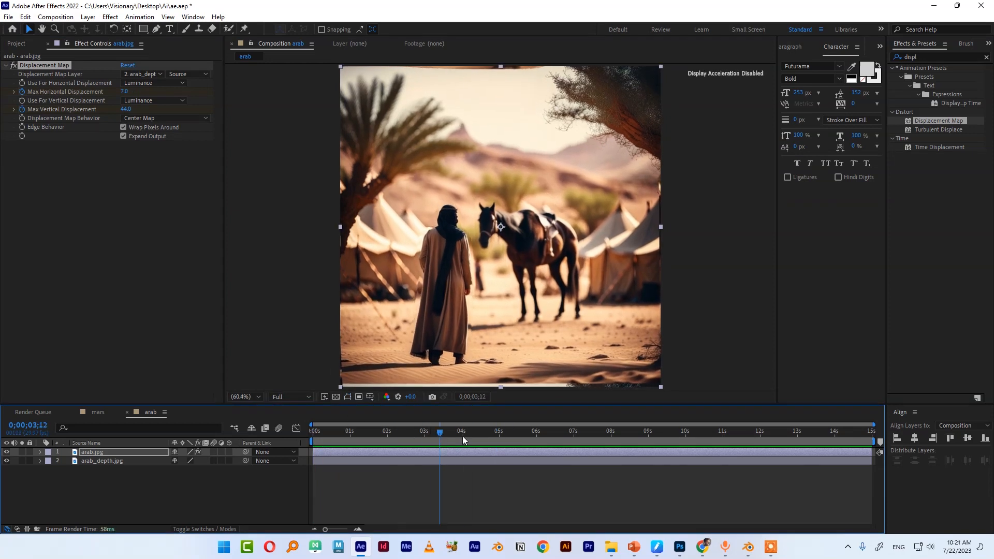
Add a new Two-Node Camera using the 80mm preset
{"action": "right_click", "coordinate": [187, 509]}
{"action": "mouse_move", "coordinate": [217, 367]}
{"action": "left_click", "coordinate": [392, 420]}
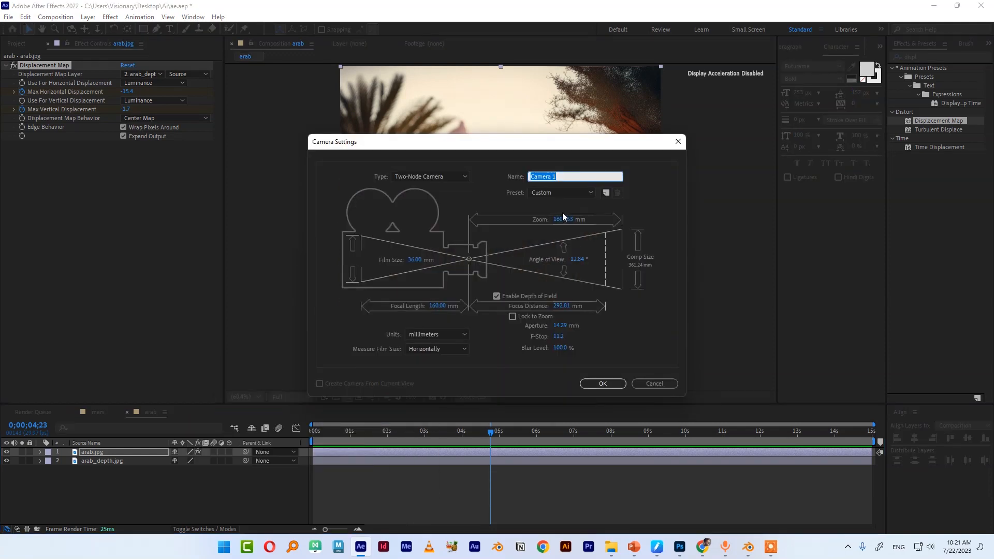
{"action": "left_click", "coordinate": [579, 191]}
{"action": "left_click", "coordinate": [568, 278]}
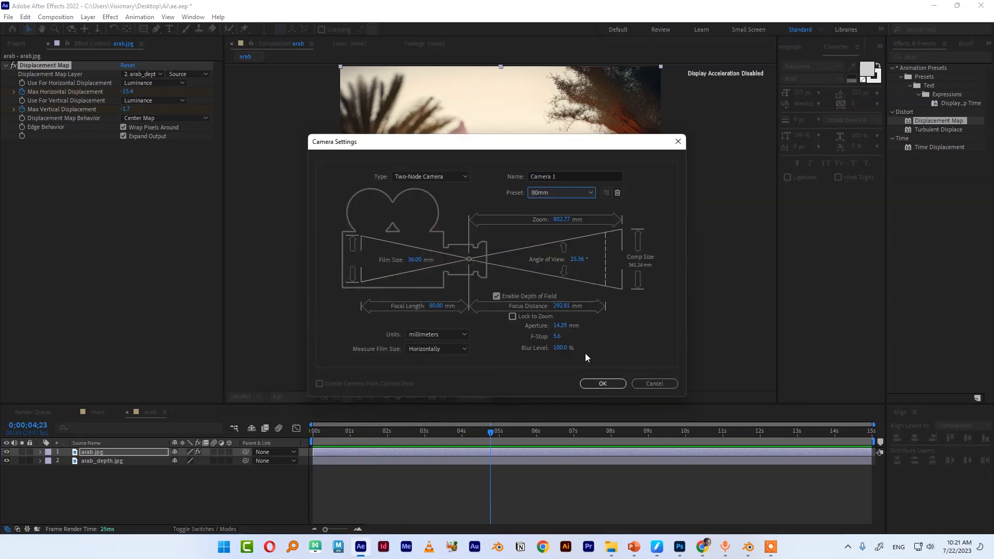
{"action": "left_click", "coordinate": [600, 384]}
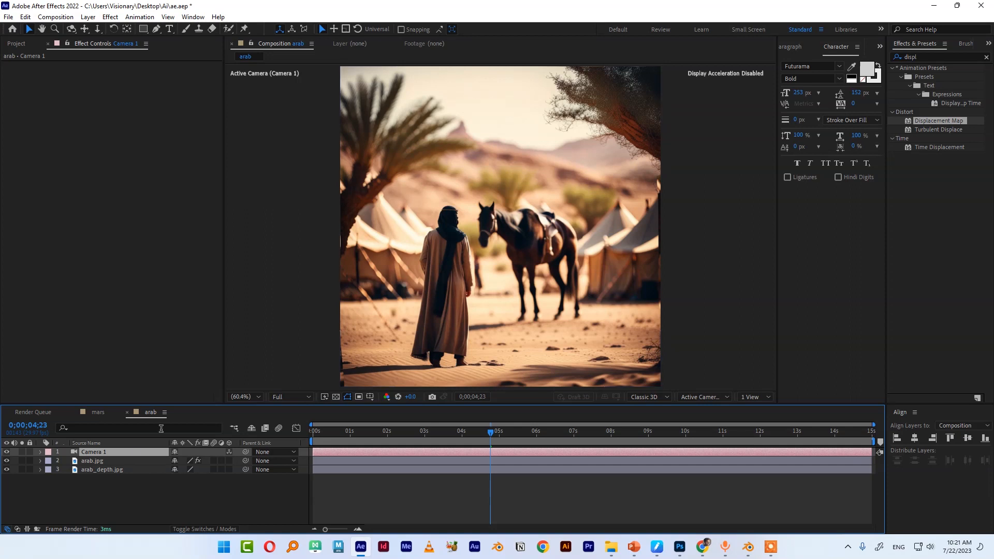
Make both image layers 3D and switch off the camera's Depth of Field
{"action": "left_click", "coordinate": [229, 461]}
{"action": "left_click", "coordinate": [229, 469]}
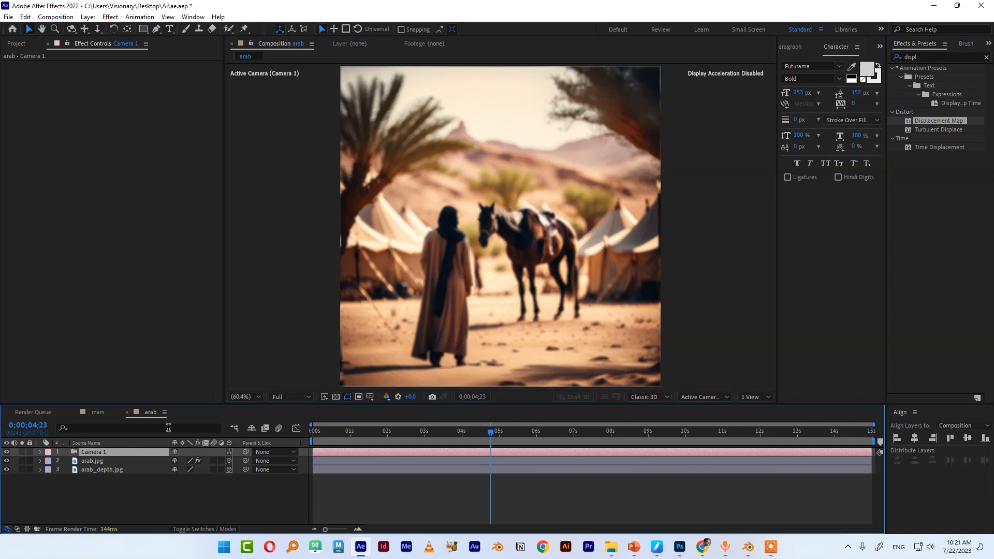
{"action": "left_click", "coordinate": [40, 452]}
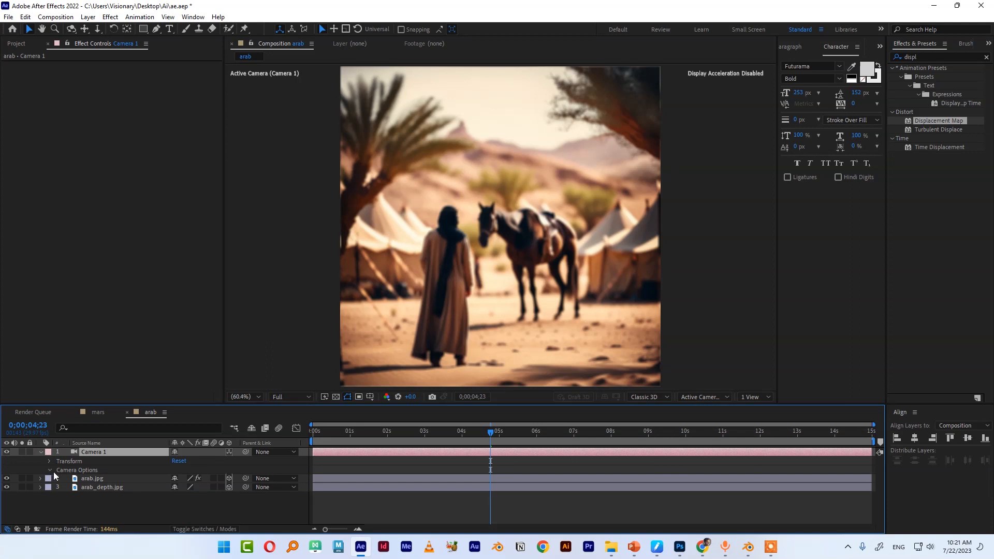
{"action": "left_click", "coordinate": [49, 470]}
{"action": "left_click", "coordinate": [175, 469]}
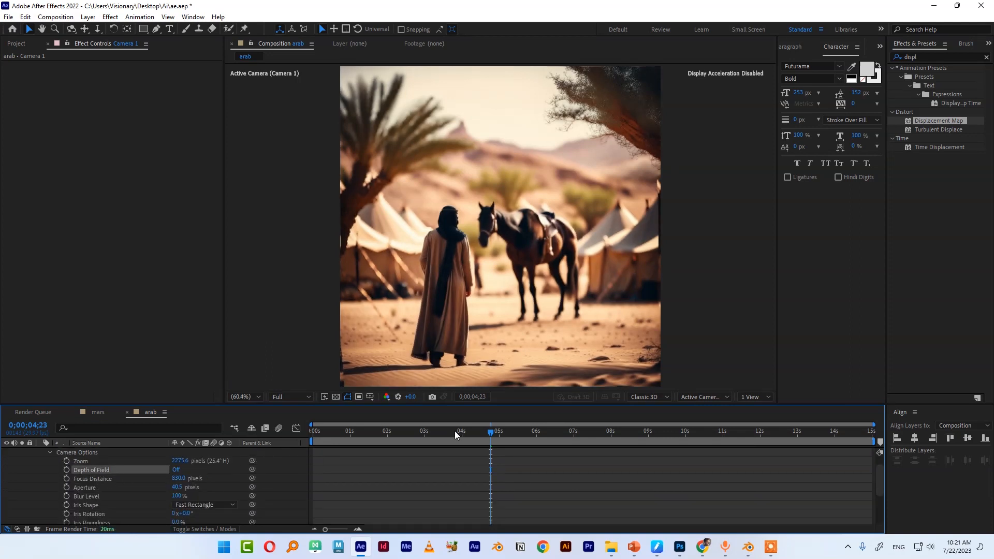
Near 5 seconds, move the camera back from the scene with the camera tool
{"action": "scroll", "coordinate": [35, 469], "scroll_direction": "up", "scroll_amount": 1}
{"action": "left_click", "coordinate": [41, 452]}
{"action": "key", "text": "c"}
{"action": "left_click_drag", "start_coordinate": [511, 252], "coordinate": [504, 277]}
{"action": "key", "text": "c"}
{"action": "key", "text": "c"}
{"action": "key", "text": "c"}
At the start of the timeline, move the camera in closer to the scene
{"action": "left_click", "coordinate": [449, 426]}
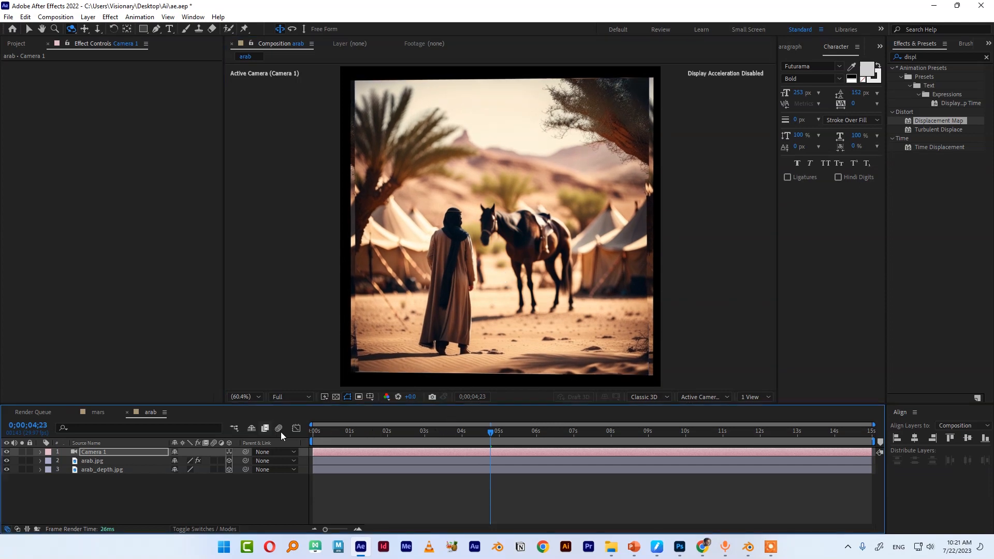
{"action": "left_click", "coordinate": [313, 435]}
{"action": "key", "text": "c"}
{"action": "key", "text": "c"}
{"action": "left_click_drag", "start_coordinate": [497, 280], "coordinate": [502, 249]}
{"action": "left_click_drag", "start_coordinate": [335, 438], "coordinate": [348, 439]}
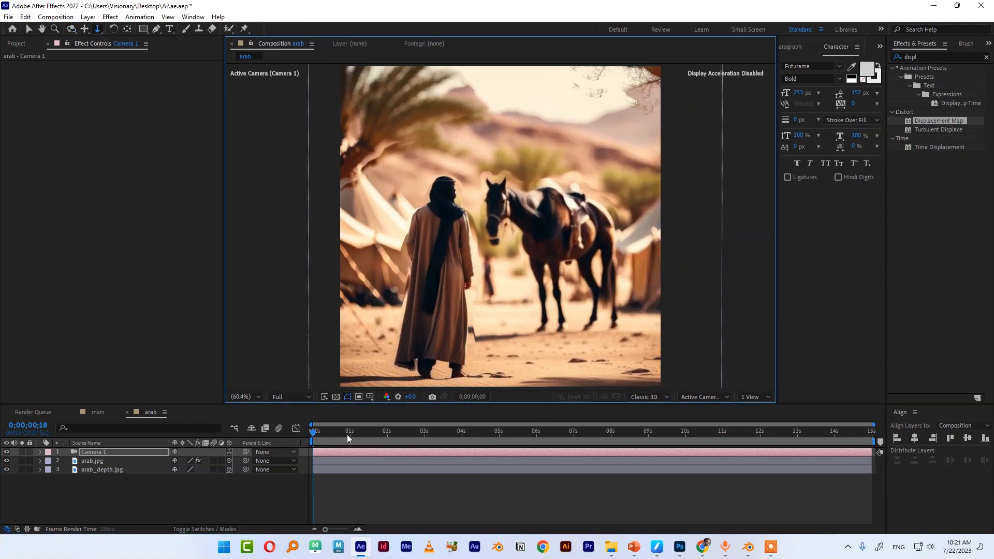
Add a new text layer reading Arab
{"action": "right_click", "coordinate": [190, 499]}
{"action": "mouse_move", "coordinate": [223, 369]}
{"action": "left_click", "coordinate": [345, 382]}
{"action": "type", "text": "Arab"}
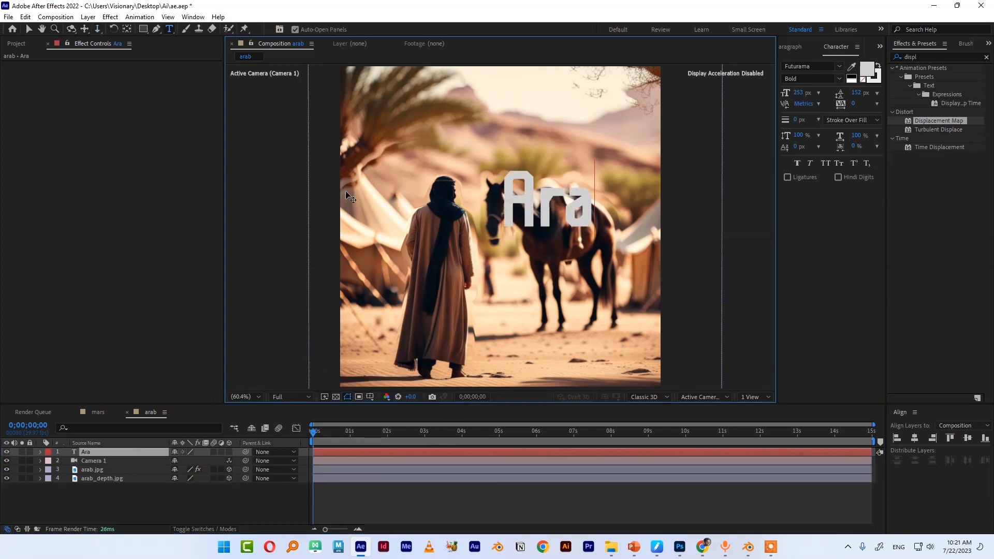
Move the Arab text onto the horse in the middle of the frame
{"action": "key", "text": "Escape"}
{"action": "key", "text": "v"}
{"action": "left_click_drag", "start_coordinate": [572, 192], "coordinate": [537, 252]}
{"action": "left_click", "coordinate": [867, 69]}
{"action": "left_click", "coordinate": [602, 210]}
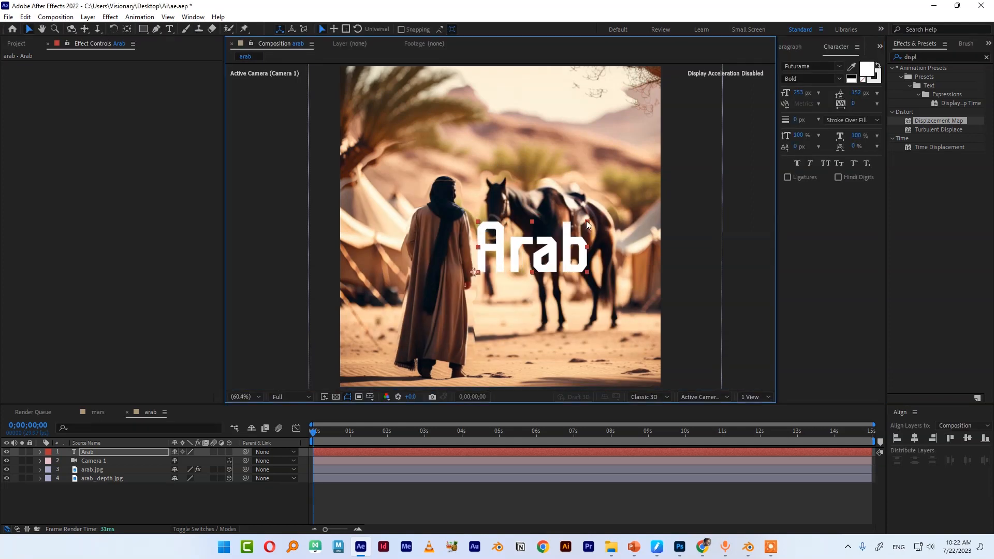
Duplicate the Arab text layer, place the copy underneath, and set its fill to black
{"action": "left_click", "coordinate": [108, 452]}
{"action": "key", "text": "ctrl+d"}
{"action": "left_click_drag", "start_coordinate": [106, 452], "coordinate": [106, 465]}
{"action": "left_click", "coordinate": [868, 69]}
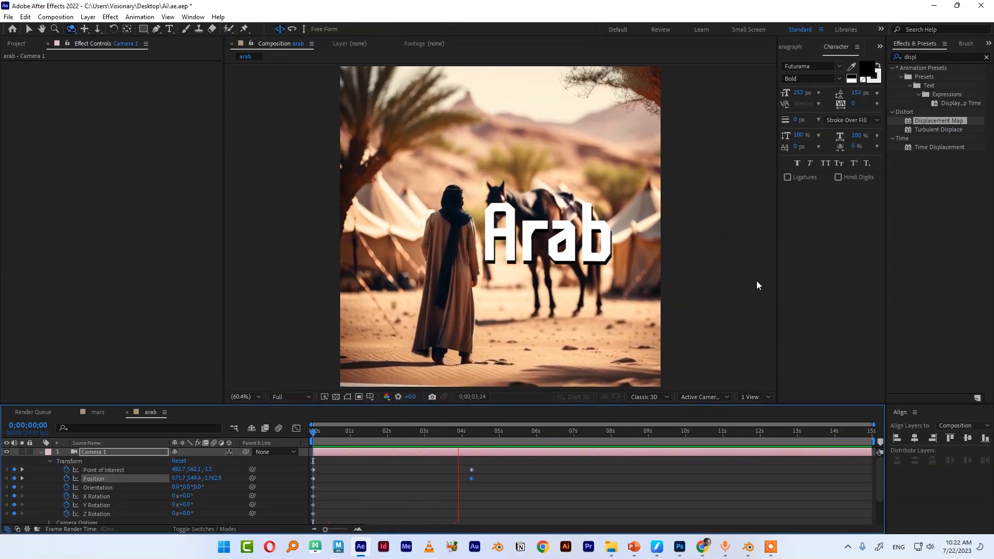
Select both Arab text layers, scale them to 30% and move them near the bottom centre of the frame
{"action": "mouse_move", "coordinate": [324, 437]}
{"action": "left_mouse_down"}
{"action": "mouse_move", "coordinate": [455, 436]}
{"action": "mouse_move", "coordinate": [312, 436]}
{"action": "left_mouse_up"}
{"action": "scroll", "coordinate": [108, 486], "scroll_direction": "down", "scroll_amount": 3}
{"action": "left_click", "coordinate": [103, 493]}
{"action": "left_click", "coordinate": [101, 503], "text": "shift"}
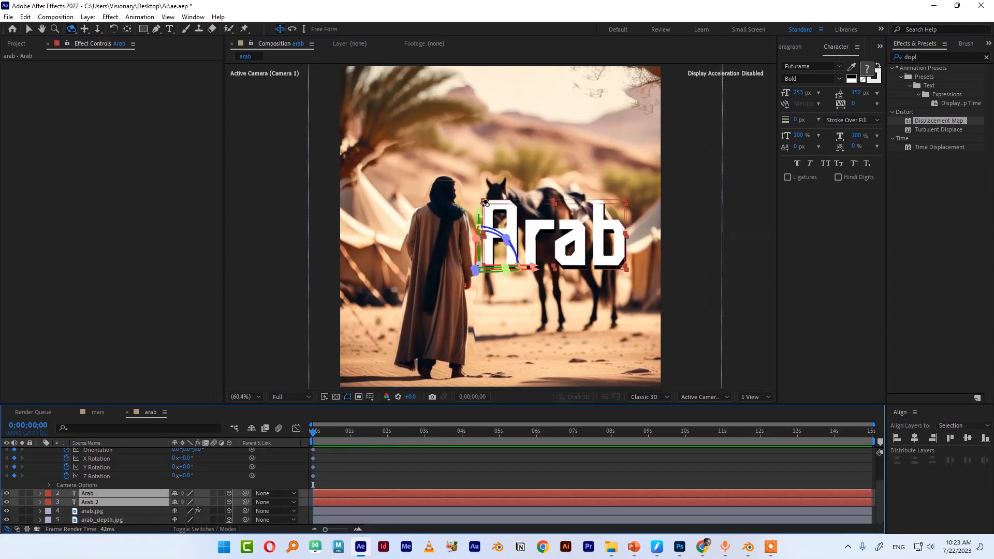
{"action": "key", "text": "v"}
{"action": "left_click_drag", "start_coordinate": [479, 213], "coordinate": [480, 317]}
{"action": "key", "text": "s"}
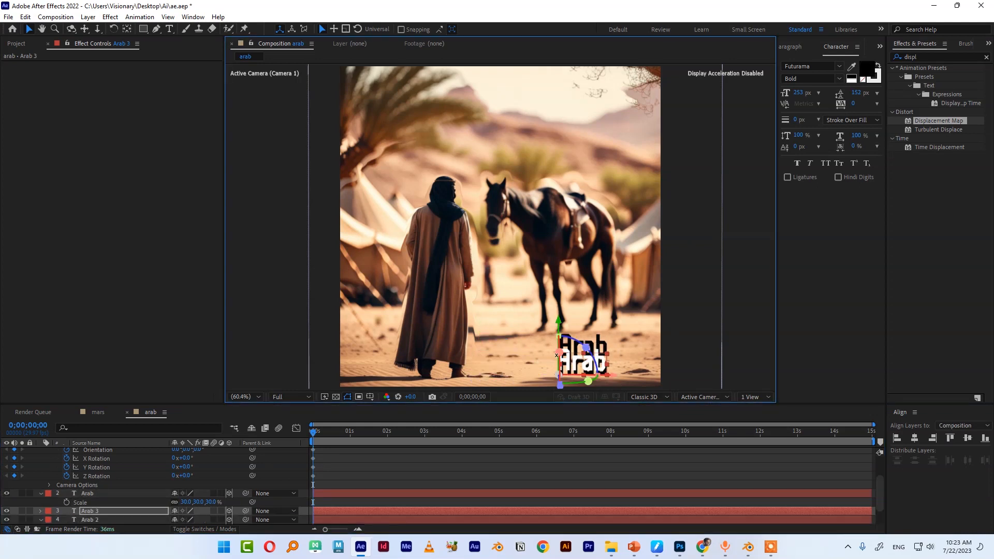
{"action": "left_click_drag", "start_coordinate": [555, 350], "coordinate": [754, 349]}
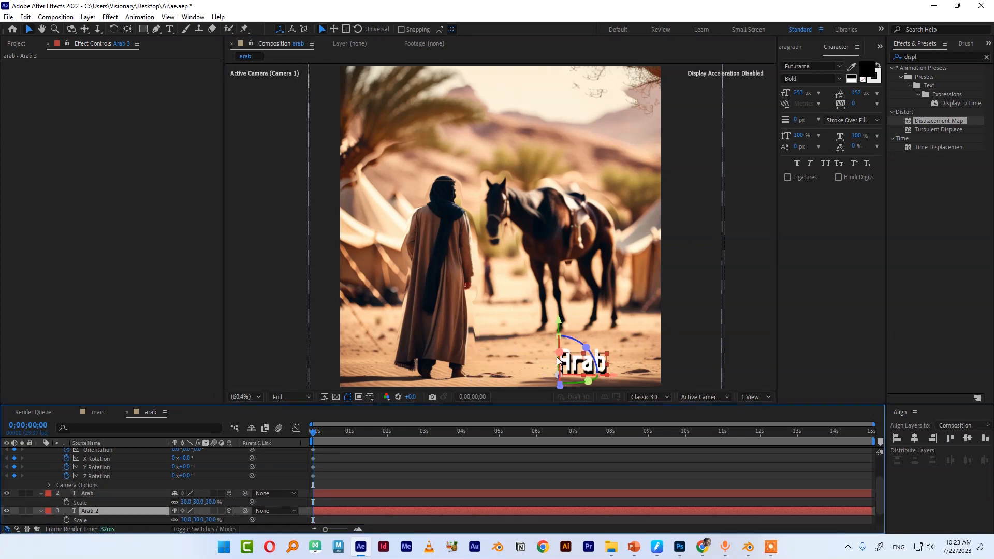
Duplicate the Arab text layer and undo an attempted move of the copy
{"action": "key", "text": "ctrl+d"}
{"action": "left_click_drag", "start_coordinate": [559, 370], "coordinate": [755, 349]}
{"action": "key", "text": "ctrl+z"}
{"action": "left_click", "coordinate": [754, 349]}
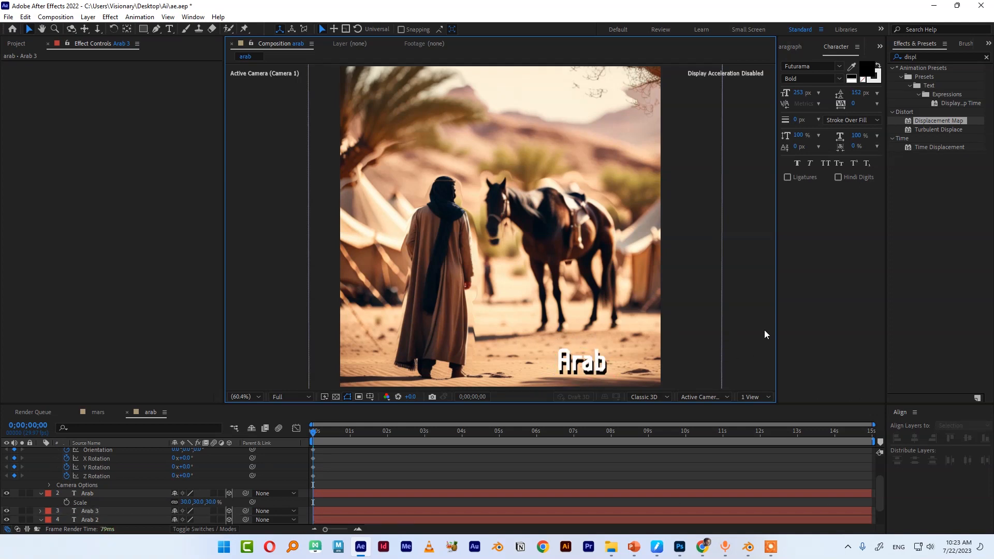
Switch the viewer to Custom View 1 and inspect the text layers against the displaced image in 3D
{"action": "key", "text": "comma"}
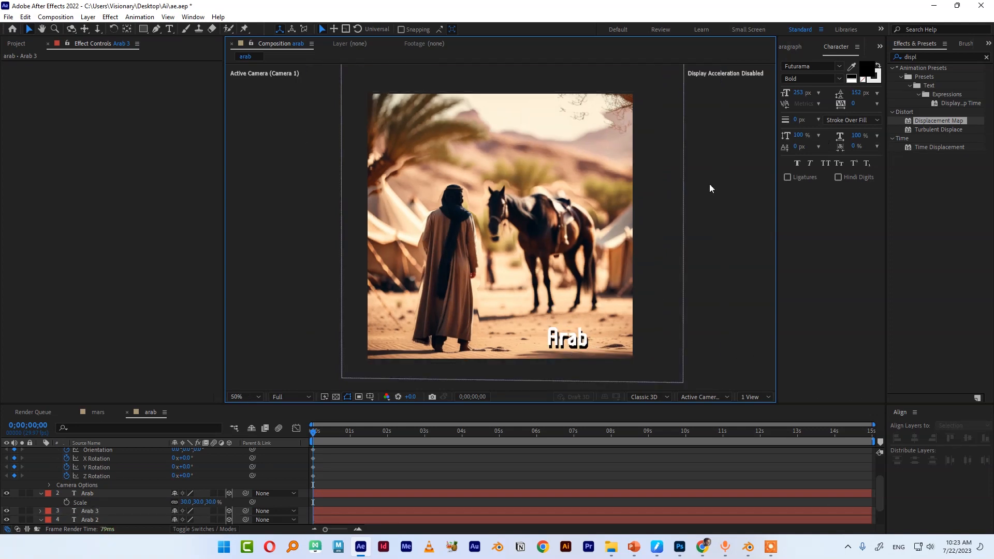
{"action": "left_click", "coordinate": [703, 397]}
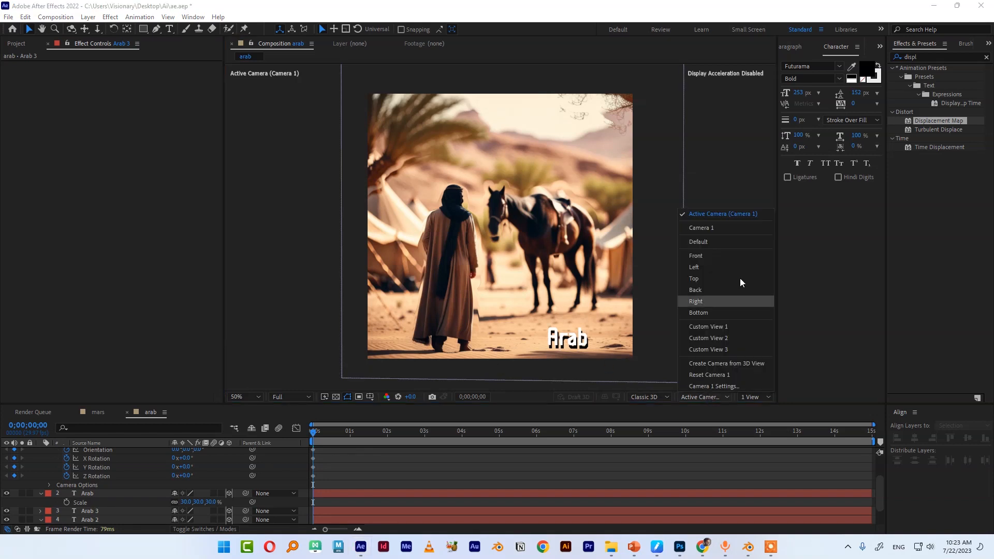
{"action": "left_click", "coordinate": [699, 327]}
{"action": "scroll", "coordinate": [567, 326], "scroll_direction": "up", "scroll_amount": 3}
{"action": "scroll", "coordinate": [528, 294], "scroll_direction": "down", "scroll_amount": 1}
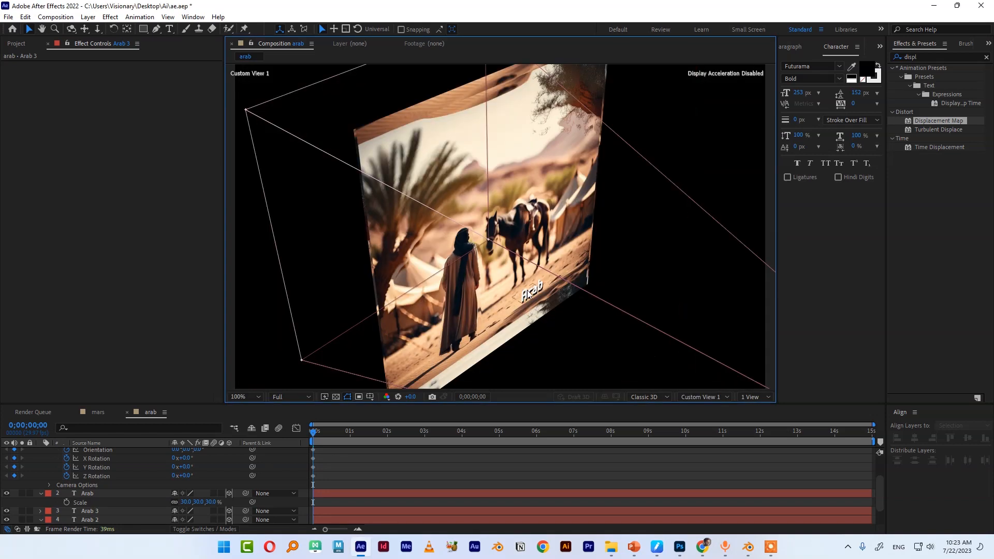
{"action": "left_click", "coordinate": [528, 294]}
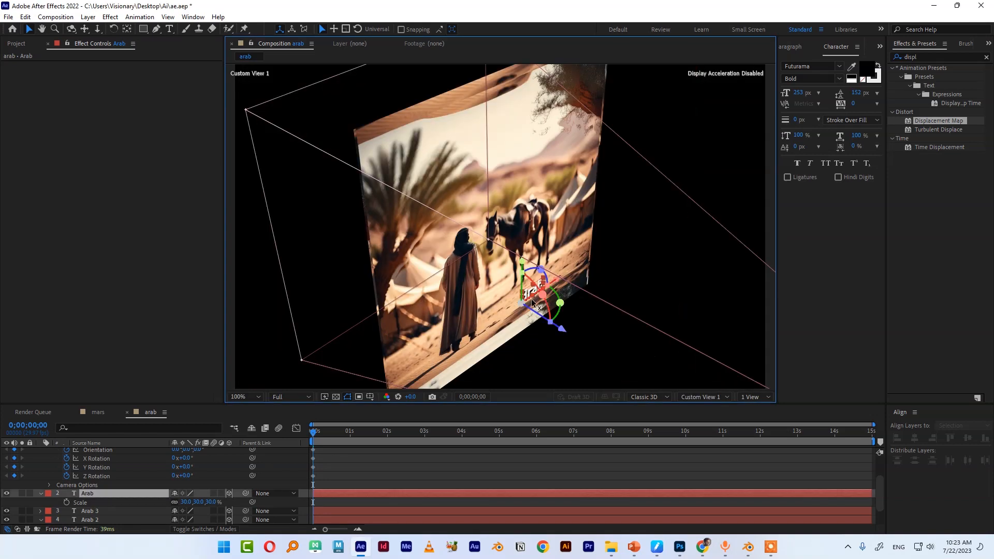
{"action": "left_click", "coordinate": [98, 520], "text": "shift"}
{"action": "left_click_drag", "start_coordinate": [562, 328], "coordinate": [570, 335]}
{"action": "left_click", "coordinate": [582, 357]}
{"action": "scroll", "coordinate": [572, 366], "scroll_direction": "up", "scroll_amount": 1}
{"action": "middle_click_drag", "start_coordinate": [581, 373], "coordinate": [533, 287]}
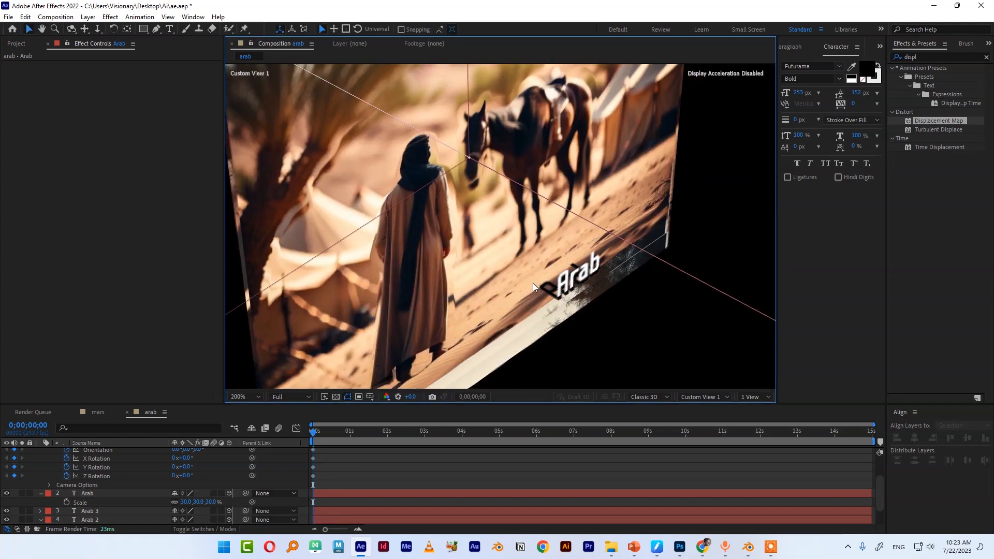
{"action": "left_click", "coordinate": [87, 494]}
{"action": "left_click", "coordinate": [91, 511]}
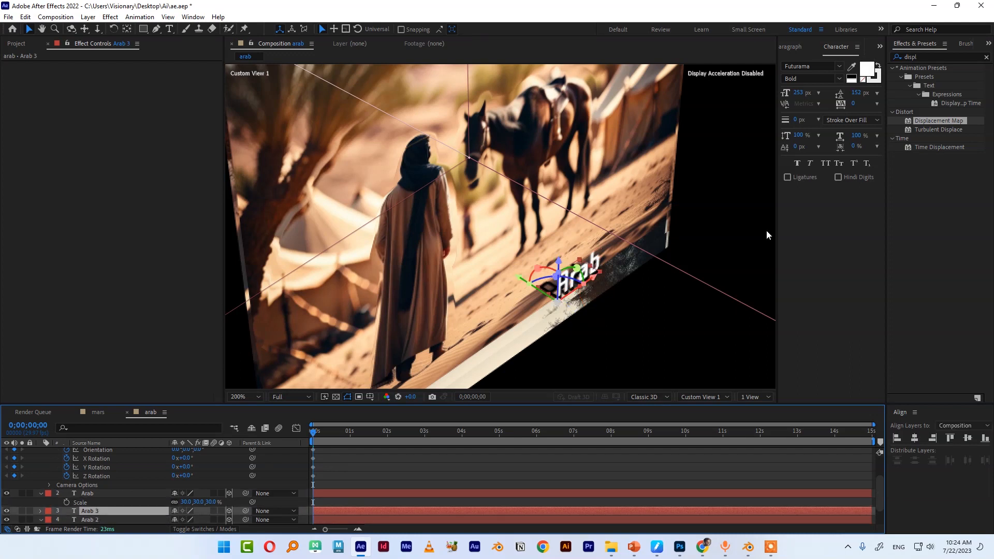
Apply Fast Box Blur to the Arab 3 text layer, returning the viewer to the active camera at fit zoom
{"action": "left_click", "coordinate": [890, 56]}
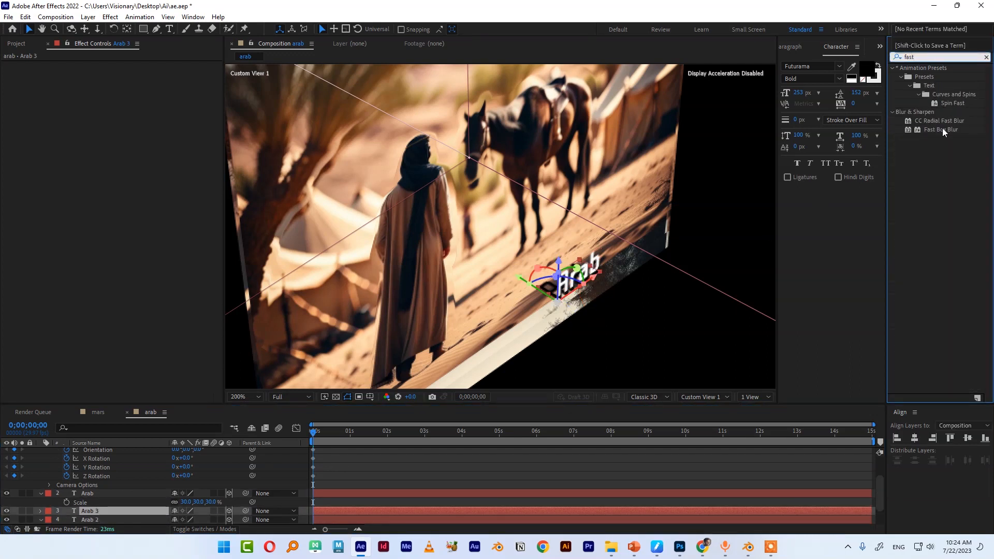
{"action": "left_click_drag", "start_coordinate": [943, 132], "coordinate": [121, 64]}
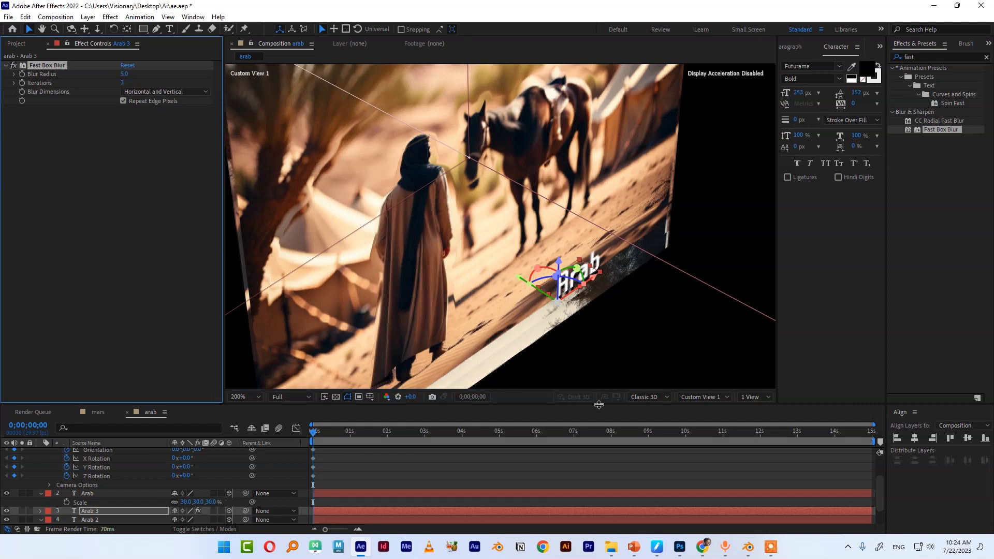
{"action": "left_click", "coordinate": [703, 396]}
{"action": "left_click", "coordinate": [710, 217]}
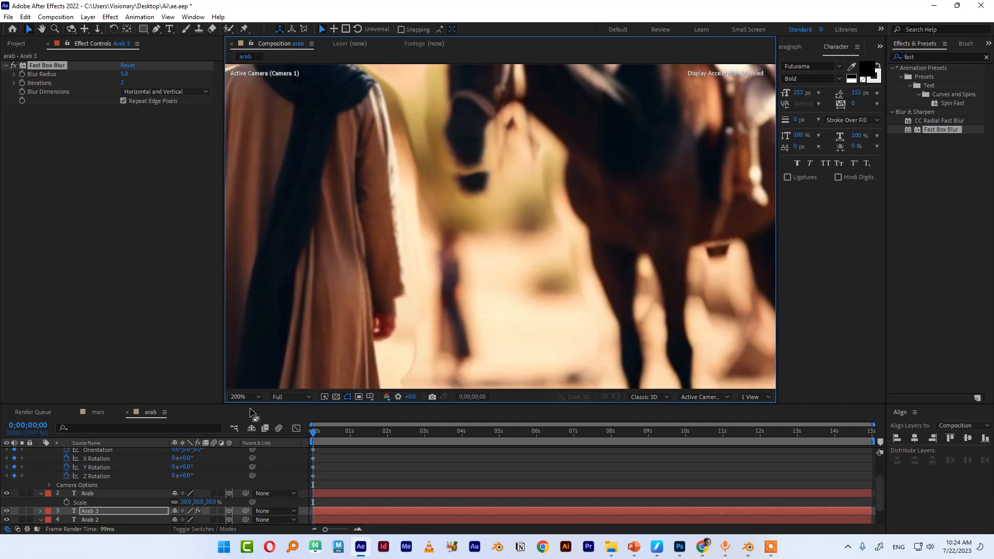
{"action": "left_click", "coordinate": [244, 397]}
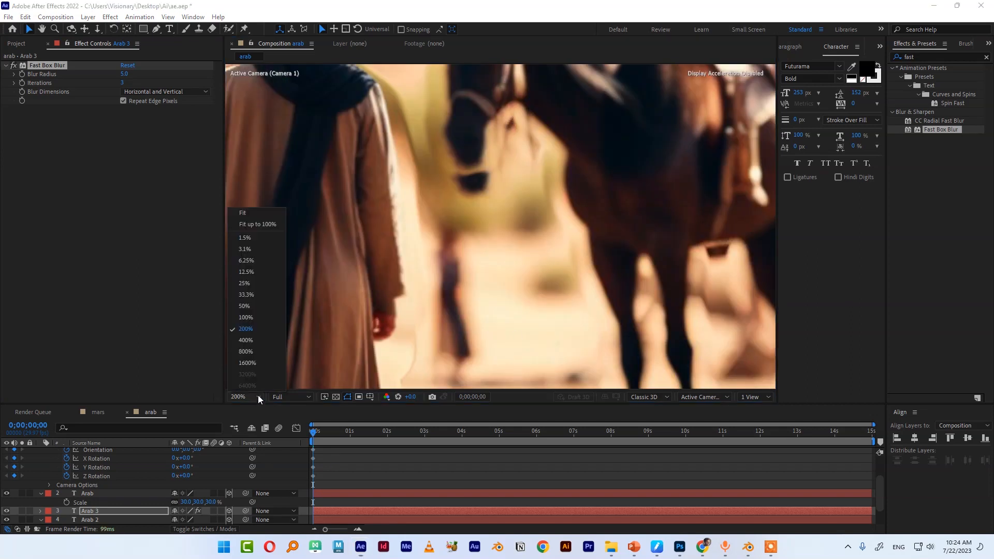
{"action": "left_click", "coordinate": [262, 218]}
Preview the camera animation by scrubbing and playing the timeline
{"action": "left_click", "coordinate": [573, 441]}
{"action": "left_click_drag", "start_coordinate": [586, 442], "coordinate": [543, 440]}
{"action": "key", "text": "space"}
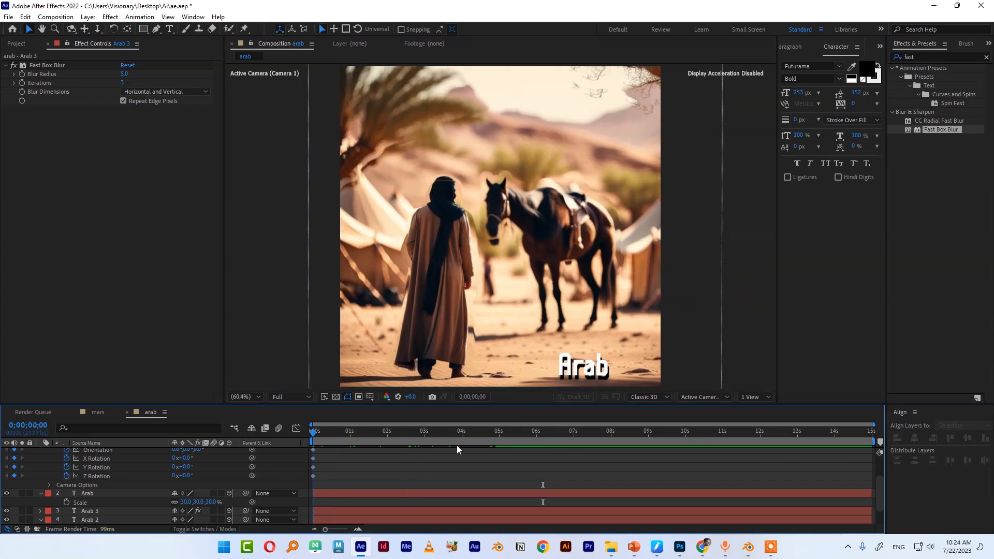
{"action": "left_click_drag", "start_coordinate": [571, 445], "coordinate": [543, 455]}
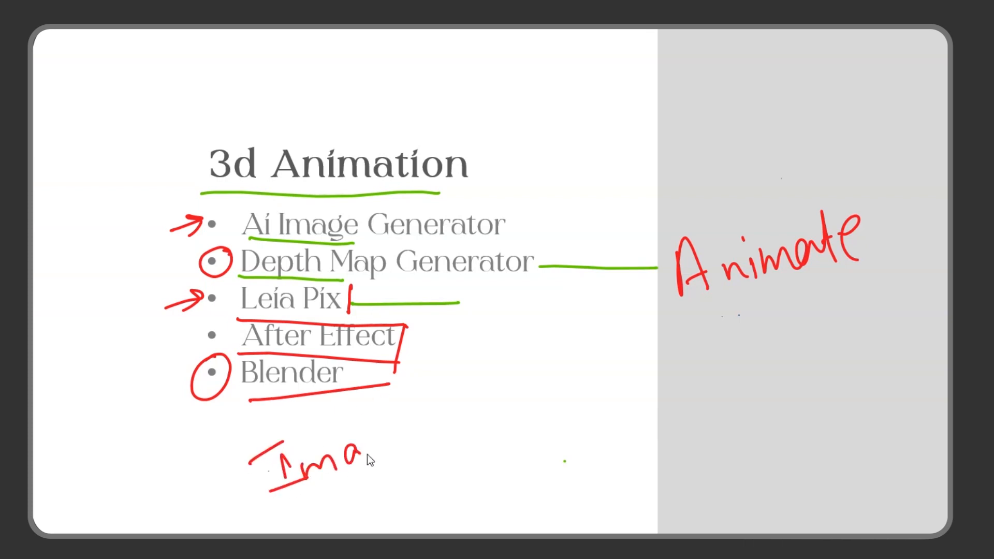
{"action": "left_click_drag", "start_coordinate": [361, 455], "coordinate": [420, 439]}
{"action": "left_click_drag", "start_coordinate": [432, 399], "coordinate": [448, 428]}
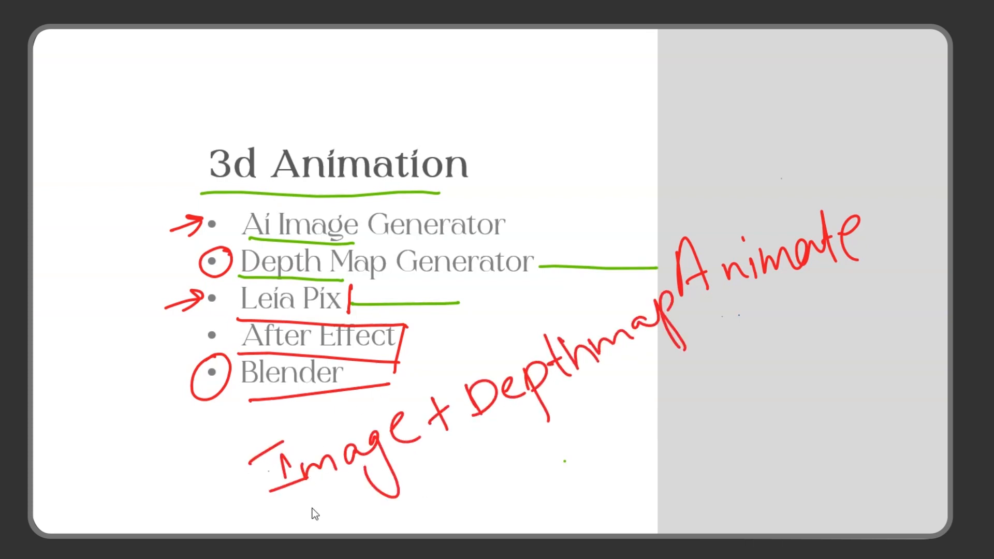
{"action": "left_click_drag", "start_coordinate": [243, 488], "coordinate": [202, 415]}
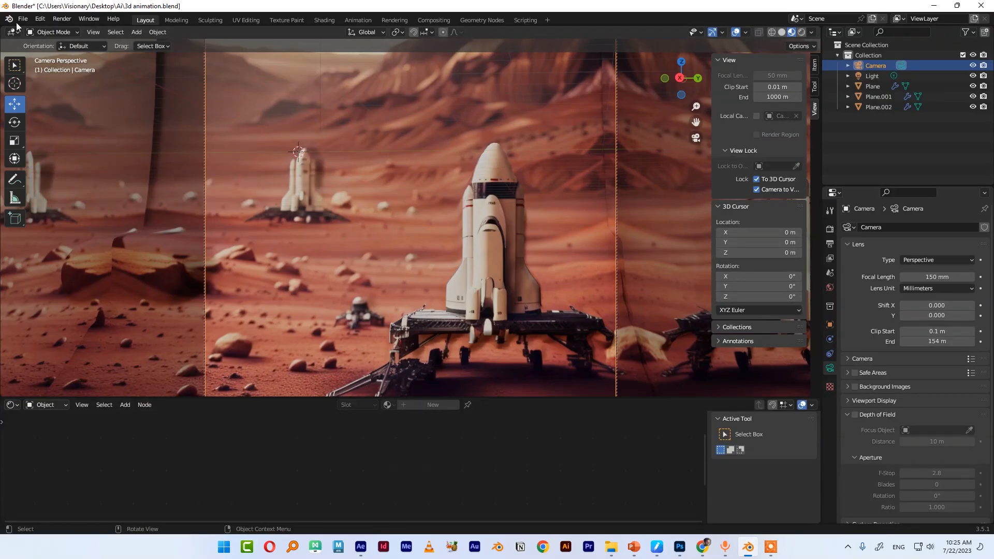
Start a new General scene, saving changes to 3d animation.blend first
{"action": "left_click", "coordinate": [20, 19]}
{"action": "mouse_move", "coordinate": [26, 29]}
{"action": "left_click", "coordinate": [142, 37]}
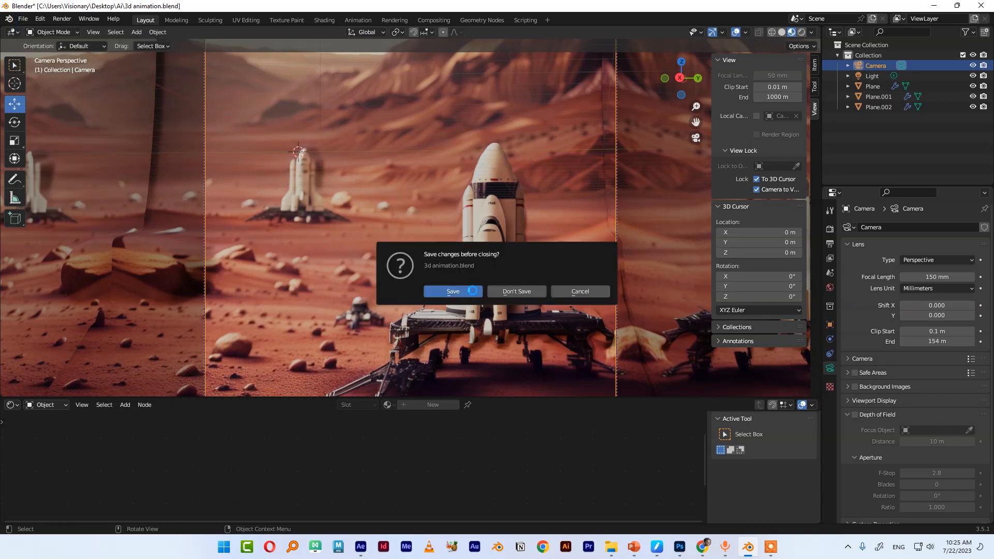
{"action": "left_click", "coordinate": [472, 291]}
Replace the default cube with a mesh plane and scale it up to about 8.26
{"action": "key", "text": "Delete"}
{"action": "key", "text": "shift+a"}
{"action": "mouse_move", "coordinate": [393, 234]}
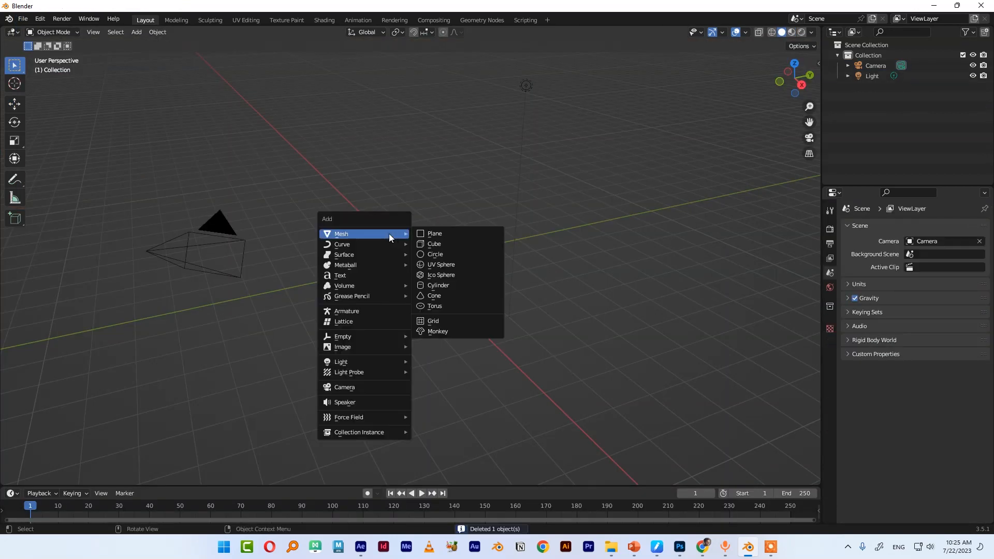
{"action": "left_click", "coordinate": [442, 238]}
{"action": "key", "text": "s"}
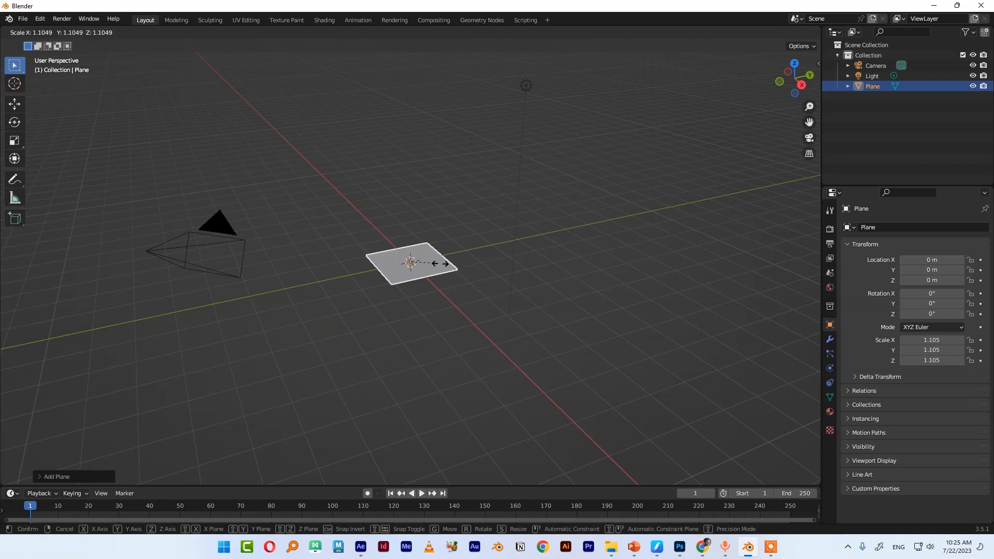
{"action": "left_click", "coordinate": [604, 331]}
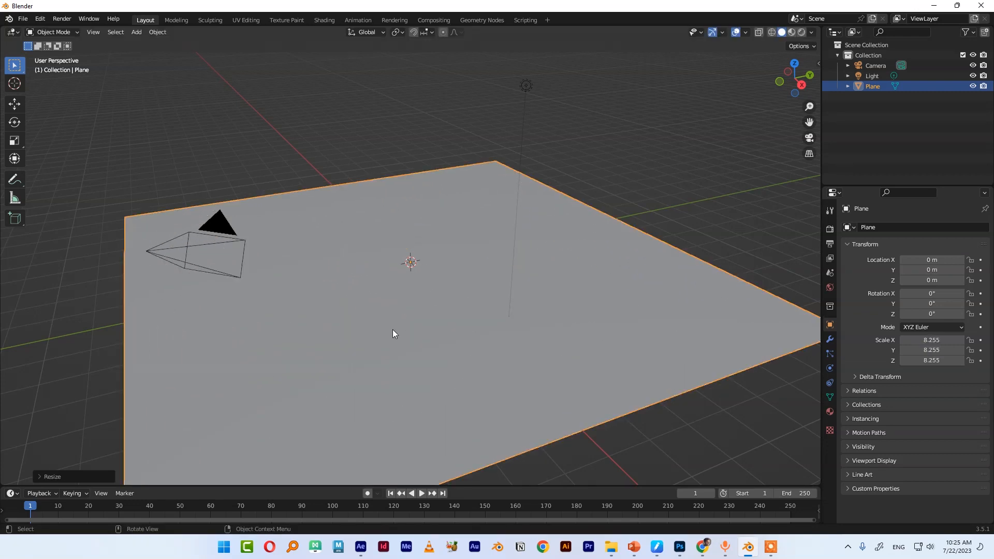
Subdivide the plane in Edit Mode with 100 cuts and return to Object Mode
{"action": "key", "text": "Tab"}
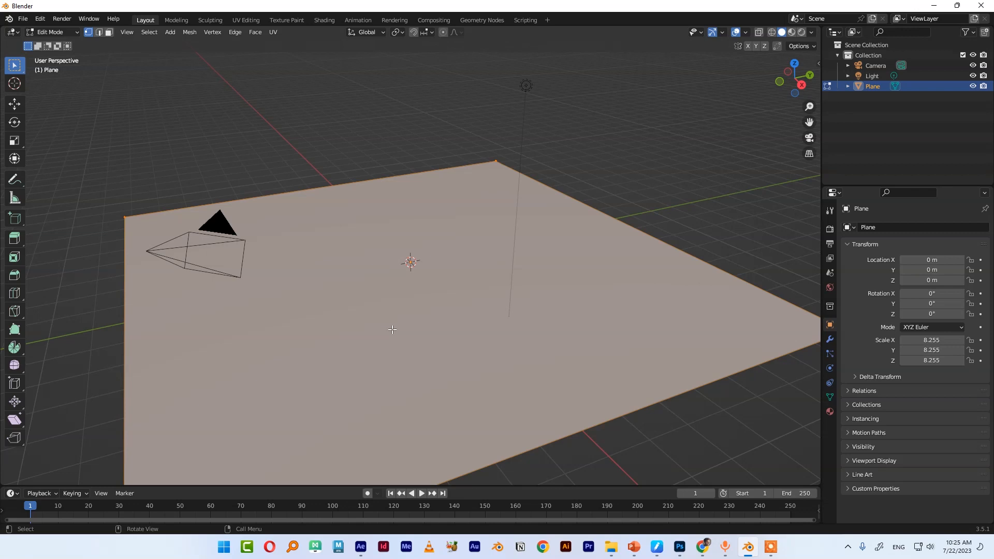
{"action": "right_click", "coordinate": [393, 329]}
{"action": "left_click", "coordinate": [358, 302]}
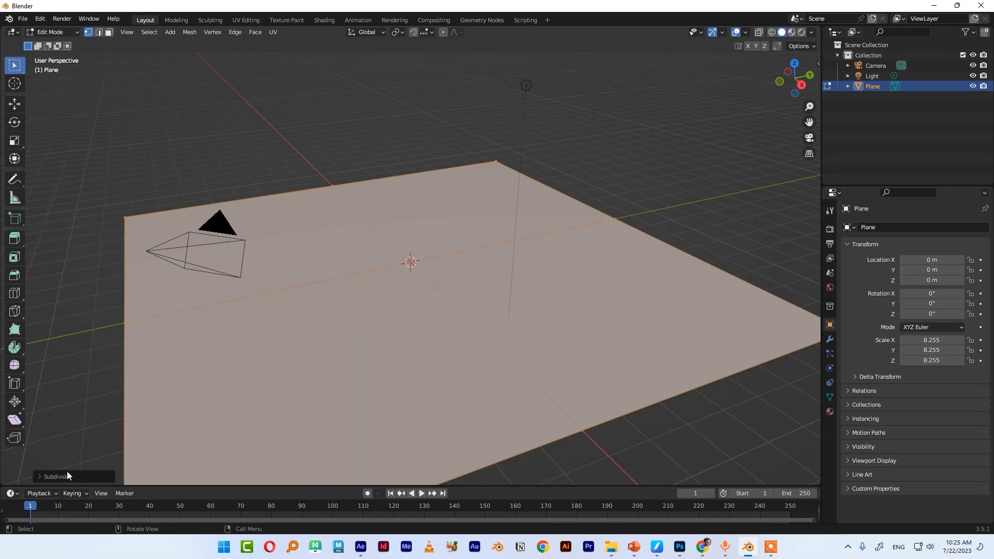
{"action": "left_click", "coordinate": [38, 474]}
{"action": "left_click", "coordinate": [150, 405]}
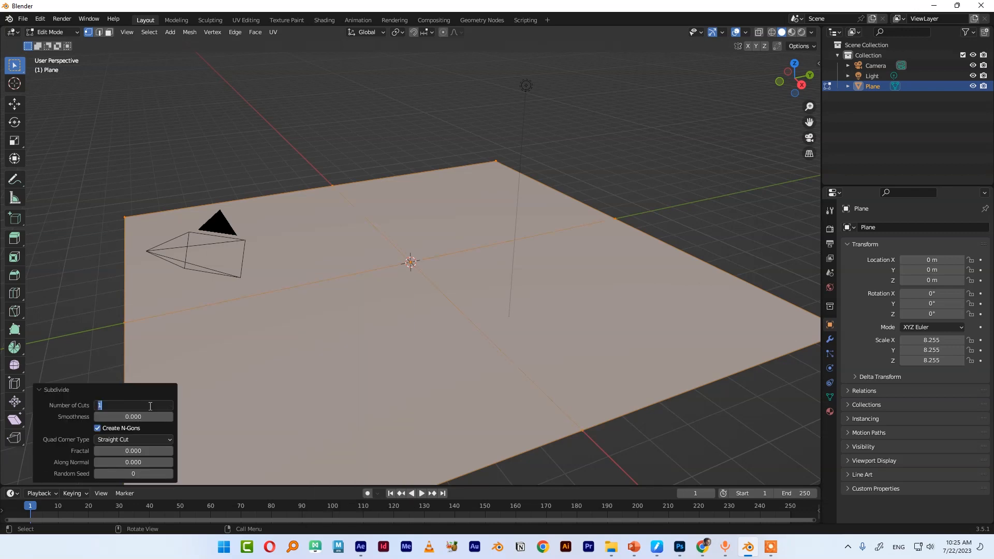
{"action": "key", "text": "Return"}
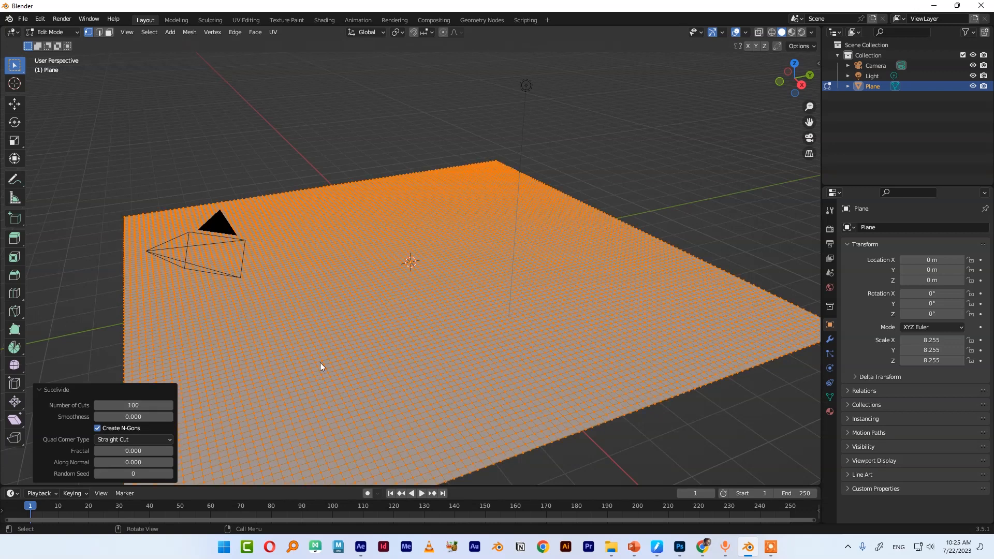
{"action": "key", "text": "Tab"}
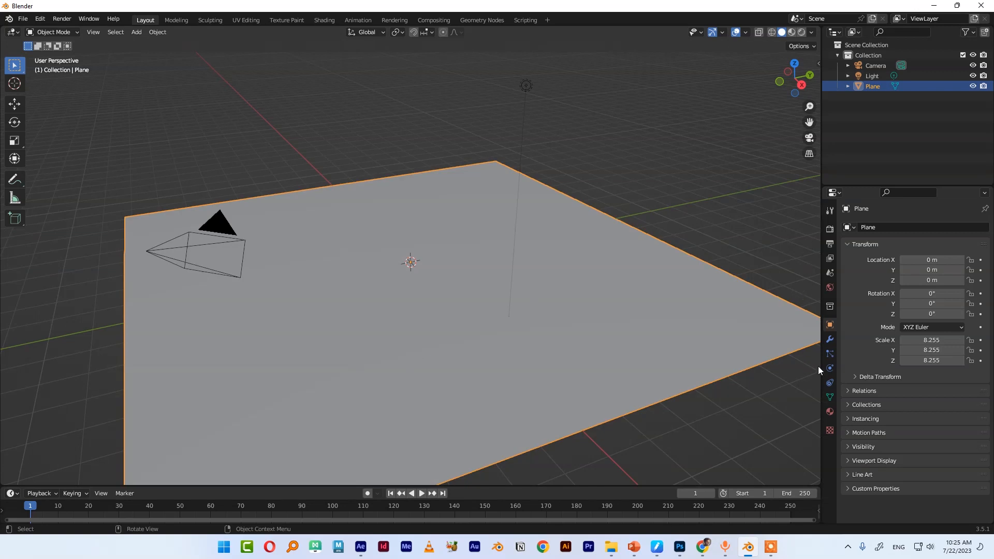
Add a Displace modifier to the plane and create a new texture for it
{"action": "left_click", "coordinate": [830, 339]}
{"action": "left_click", "coordinate": [867, 228]}
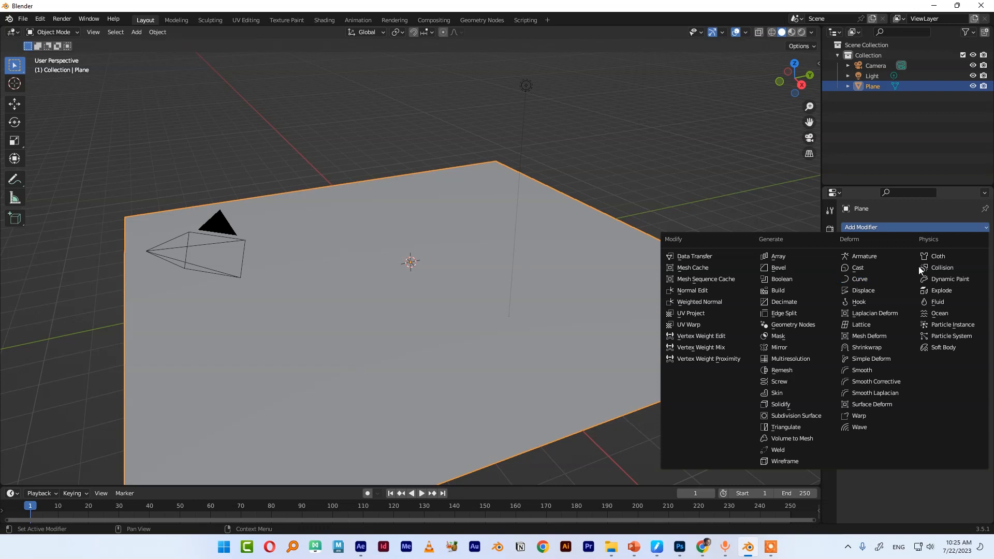
{"action": "left_click", "coordinate": [883, 291]}
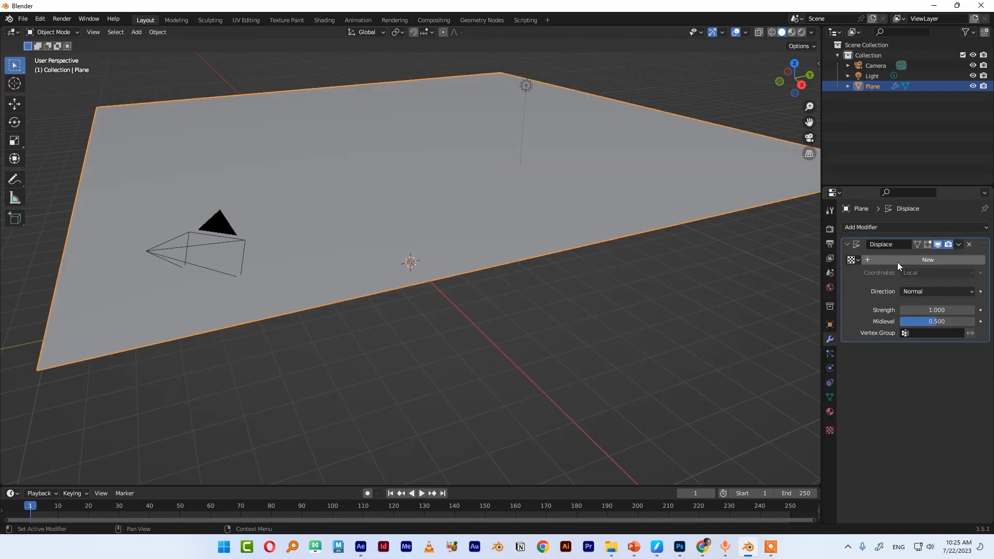
{"action": "left_click", "coordinate": [918, 259]}
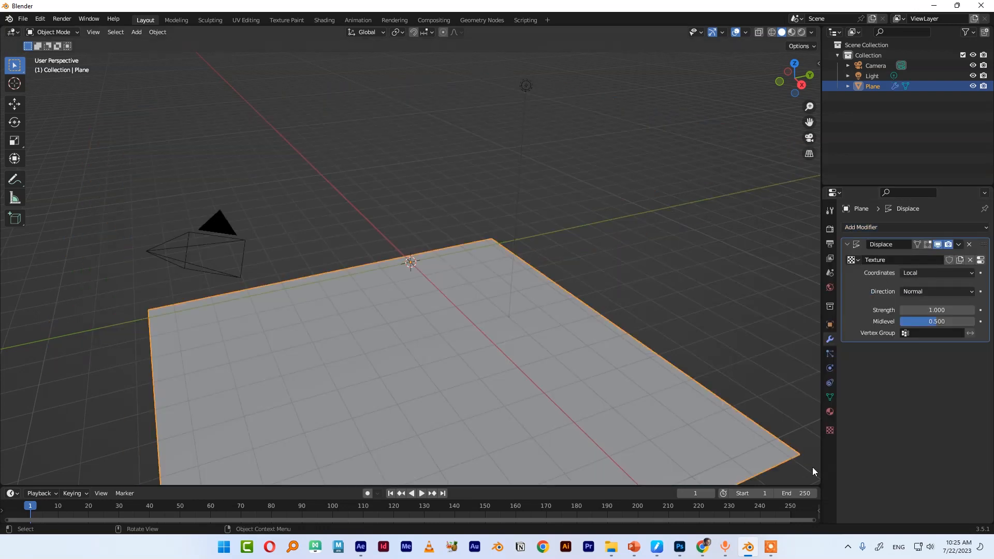
Load arab_depth.jpg from the Downloads folder as the displacement texture image
{"action": "left_click", "coordinate": [830, 431]}
{"action": "left_click", "coordinate": [958, 409]}
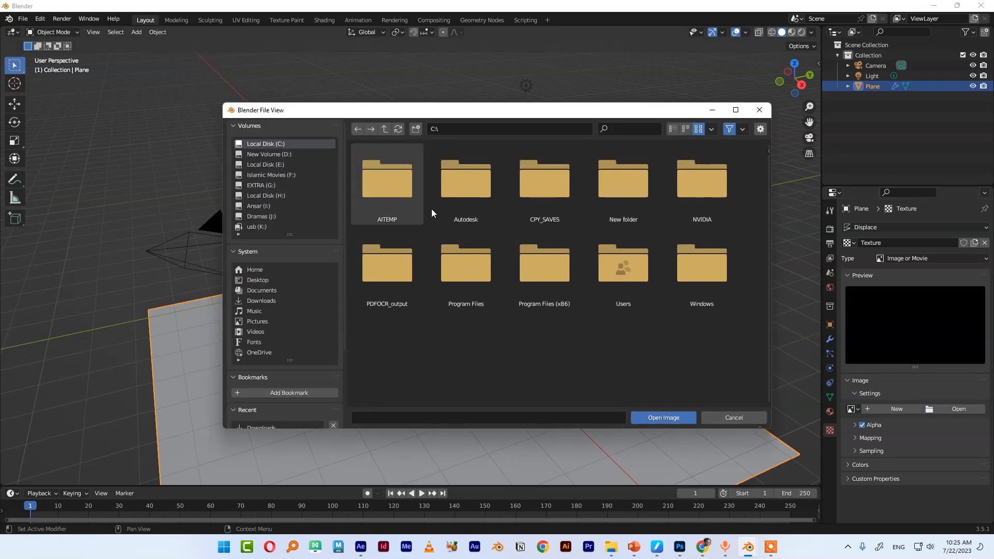
{"action": "left_click", "coordinate": [261, 301]}
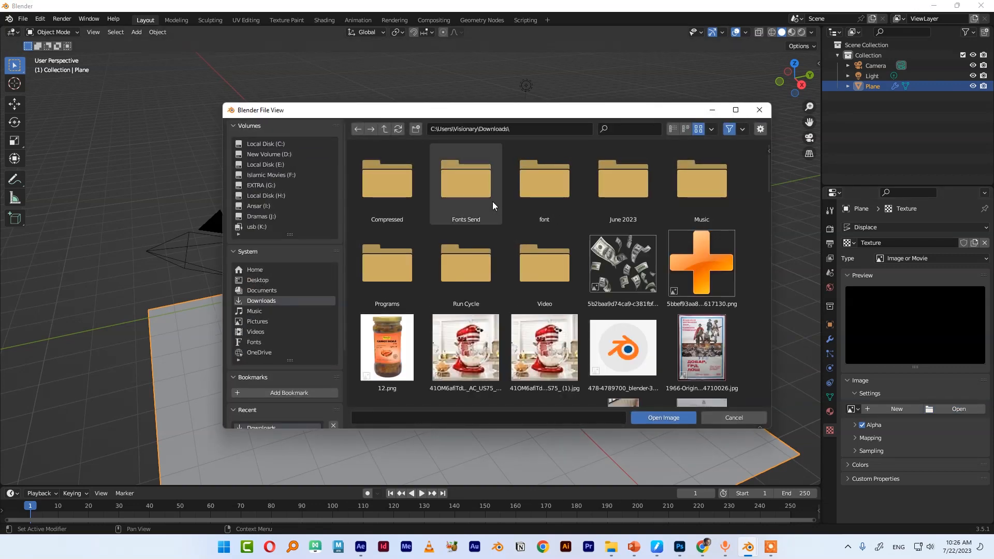
{"action": "scroll", "coordinate": [485, 256], "scroll_direction": "down", "scroll_amount": 3}
{"action": "scroll", "coordinate": [485, 255], "scroll_direction": "down", "scroll_amount": 5}
{"action": "left_click", "coordinate": [466, 206]}
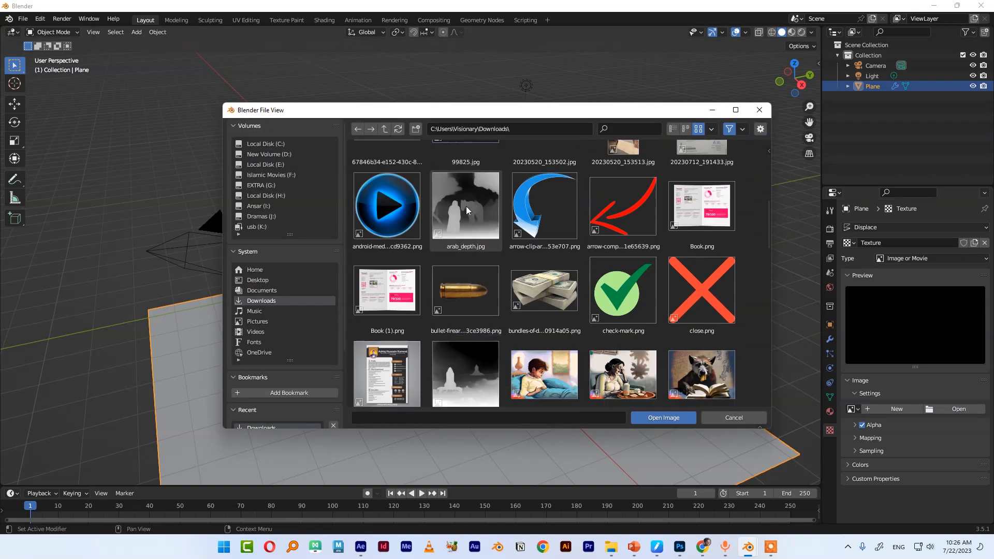
{"action": "key", "text": "Return"}
Rotate the displaced plane about its origin
{"action": "middle_click_drag", "start_coordinate": [467, 290], "coordinate": [451, 306]}
{"action": "scroll", "coordinate": [520, 366], "scroll_direction": "down", "scroll_amount": 4}
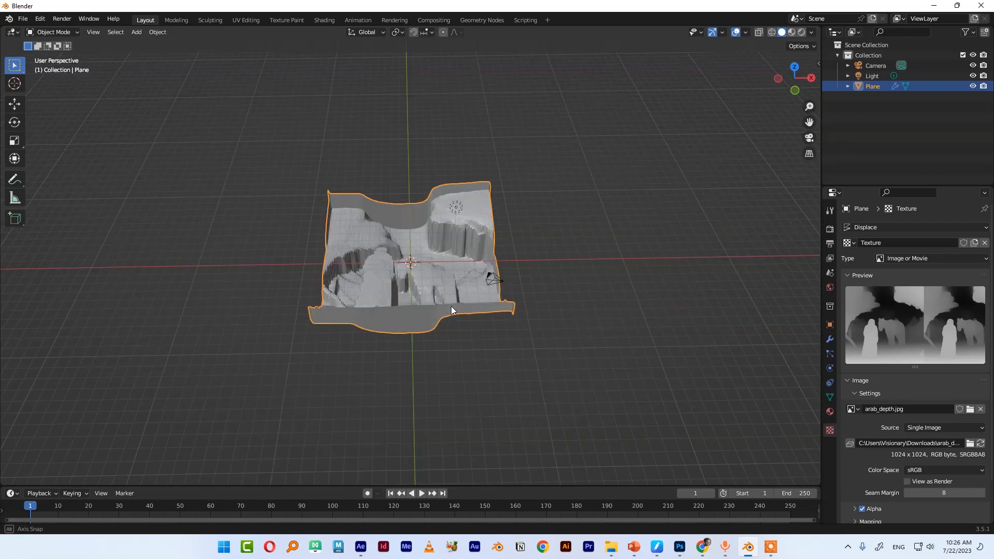
{"action": "key", "text": "r"}
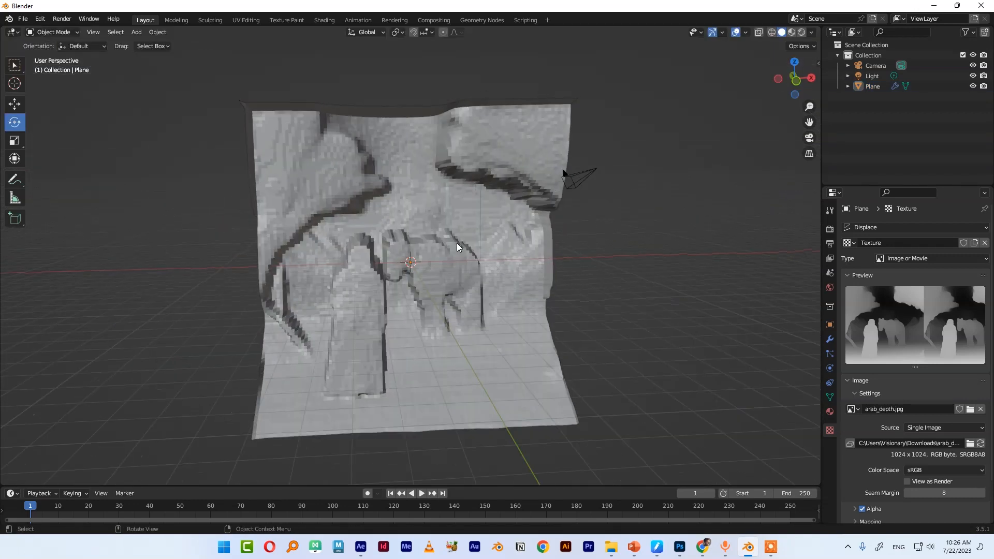
{"action": "left_click", "coordinate": [457, 243]}
Apply Shade Smooth to the plane
{"action": "scroll", "coordinate": [501, 241], "scroll_direction": "up", "scroll_amount": 4}
{"action": "right_click", "coordinate": [491, 179]}
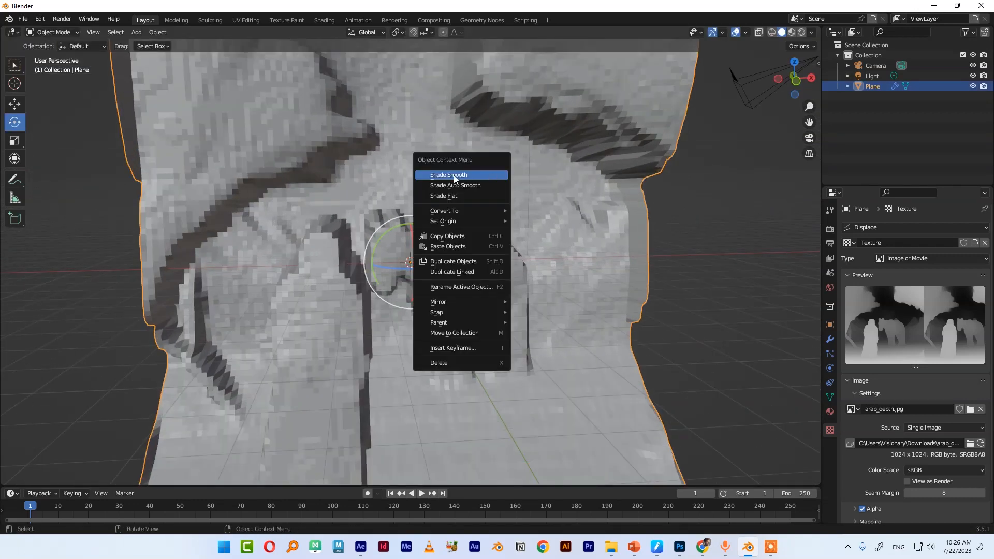
{"action": "left_click", "coordinate": [482, 176]}
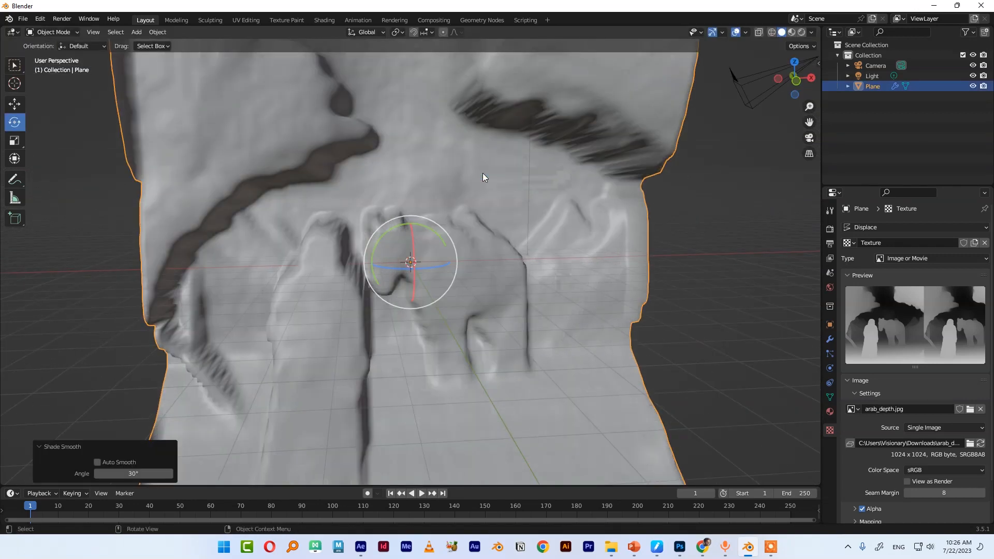
Add a Subdivision Surface modifier to the plane
{"action": "left_click", "coordinate": [830, 339]}
{"action": "middle_click_drag", "start_coordinate": [215, 314], "coordinate": [328, 321]}
{"action": "scroll", "coordinate": [328, 325], "scroll_direction": "up", "scroll_amount": 2}
{"action": "left_click", "coordinate": [880, 227]}
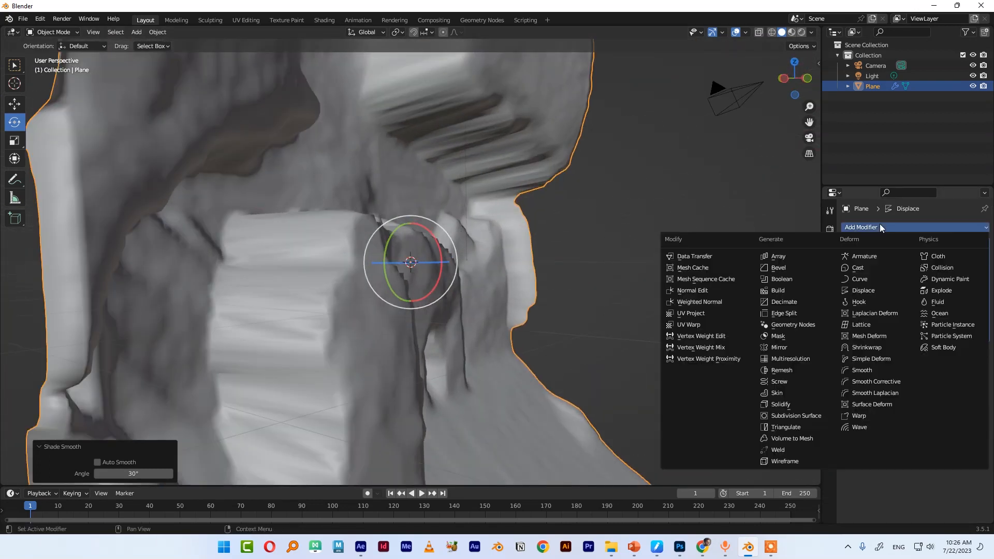
{"action": "left_click", "coordinate": [801, 414]}
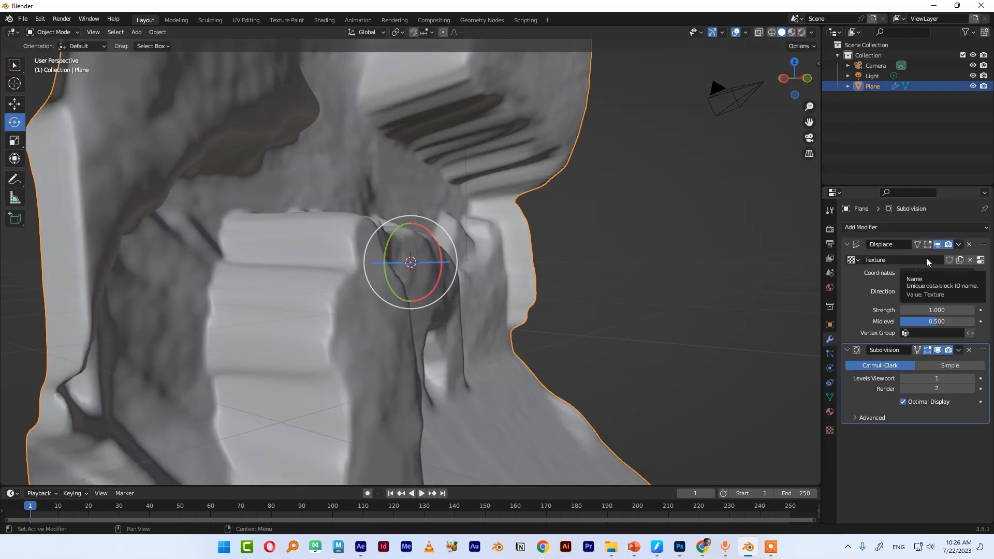
Turn the enlarged timeline area into a Shader Editor and add a new material to the plane
{"action": "left_click", "coordinate": [563, 352]}
{"action": "scroll", "coordinate": [563, 352], "scroll_direction": "down", "scroll_amount": 3}
{"action": "middle_click_drag", "start_coordinate": [563, 352], "coordinate": [452, 346]}
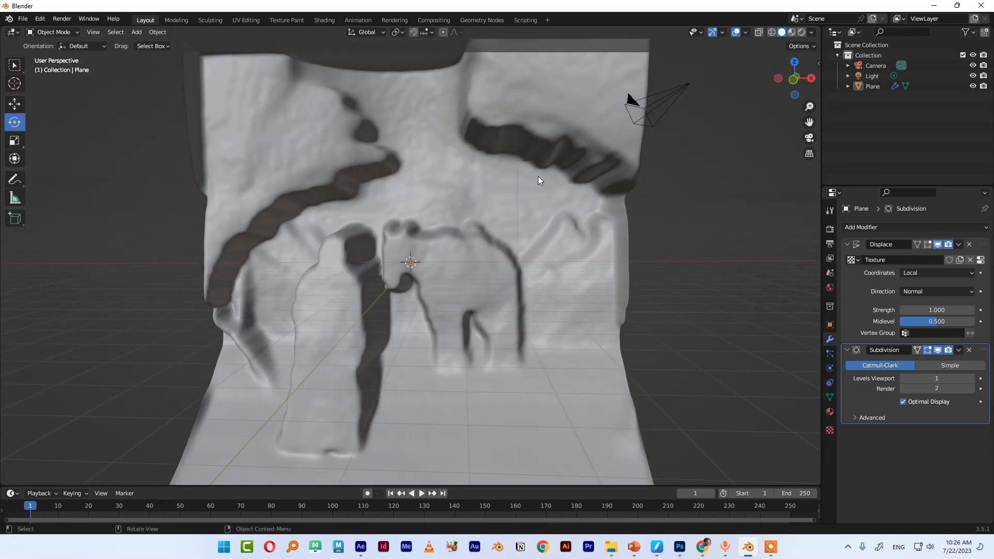
{"action": "middle_click_drag", "start_coordinate": [542, 67], "coordinate": [440, 278]}
{"action": "scroll", "coordinate": [440, 279], "scroll_direction": "down", "scroll_amount": 1}
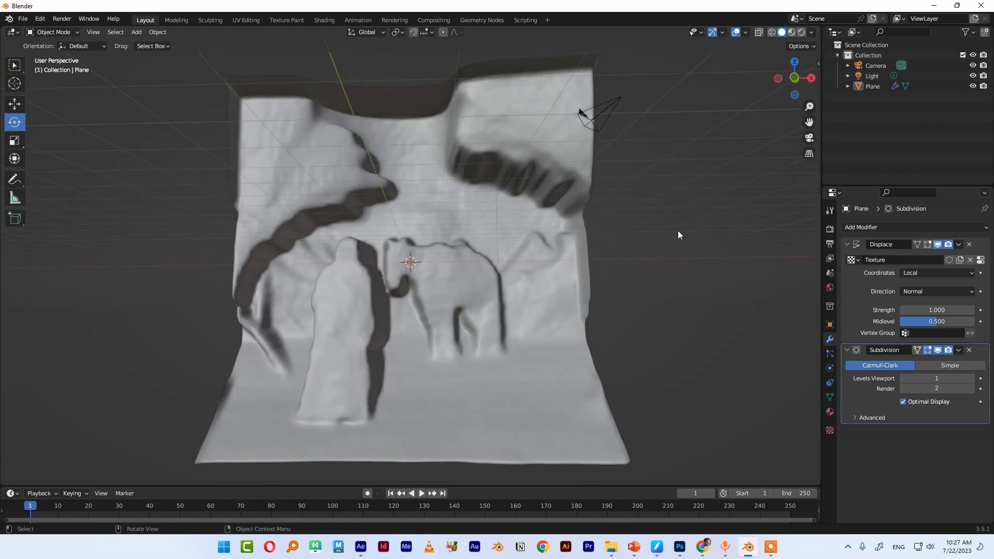
{"action": "left_click_drag", "start_coordinate": [37, 486], "coordinate": [36, 397]}
{"action": "left_click", "coordinate": [12, 403]}
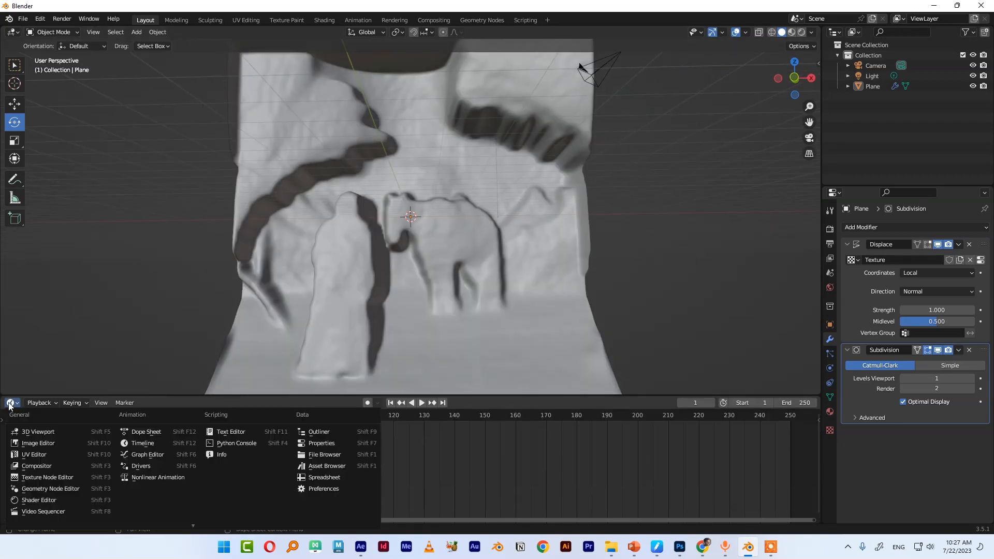
{"action": "left_click", "coordinate": [41, 502]}
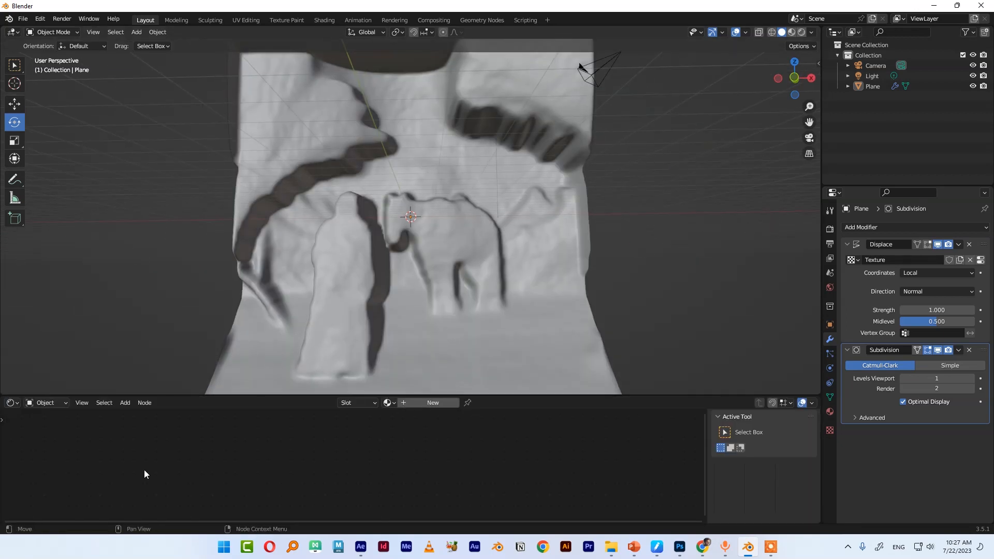
{"action": "left_click", "coordinate": [434, 402]}
Drag arab.jpg from File Explorer into the shader editor, connect its Color to Base Color, and show Material Preview
{"action": "scroll", "coordinate": [367, 490], "scroll_direction": "up", "scroll_amount": 2}
{"action": "left_click", "coordinate": [611, 547]}
{"action": "left_click_drag", "start_coordinate": [634, 173], "coordinate": [209, 477]}
{"action": "mouse_move", "coordinate": [274, 483]}
{"action": "left_mouse_down"}
{"action": "mouse_move", "coordinate": [492, 454]}
{"action": "mouse_move", "coordinate": [288, 468]}
{"action": "mouse_move", "coordinate": [377, 442]}
{"action": "left_mouse_up"}
{"action": "key", "text": "z"}
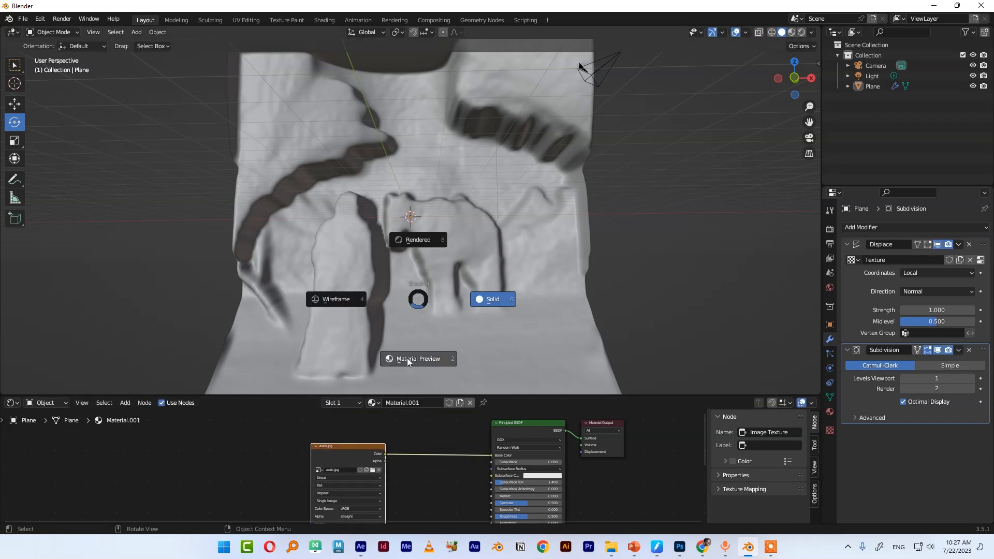
{"action": "left_click", "coordinate": [407, 358]}
Move the plane up along the Z axis by about 8.2 m
{"action": "scroll", "coordinate": [482, 310], "scroll_direction": "up", "scroll_amount": 2}
{"action": "middle_click_drag", "start_coordinate": [455, 309], "coordinate": [440, 268]}
{"action": "left_click", "coordinate": [441, 270]}
{"action": "scroll", "coordinate": [441, 269], "scroll_direction": "down", "scroll_amount": 2}
{"action": "key", "text": "g"}
{"action": "key", "text": "z"}
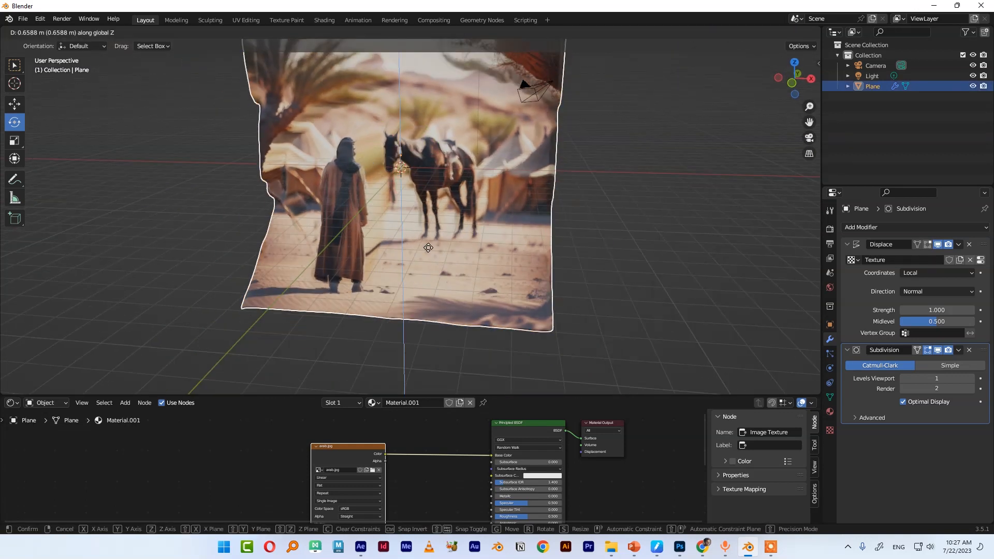
{"action": "left_click", "coordinate": [582, 189]}
Frame the plane in the viewport and switch to looking through the camera
{"action": "key", "text": "KP_Decimal"}
{"action": "middle_click_drag", "start_coordinate": [582, 189], "coordinate": [460, 447]}
{"action": "scroll", "coordinate": [460, 449], "scroll_direction": "down", "scroll_amount": 2}
{"action": "scroll", "coordinate": [446, 498], "scroll_direction": "up", "scroll_amount": 4}
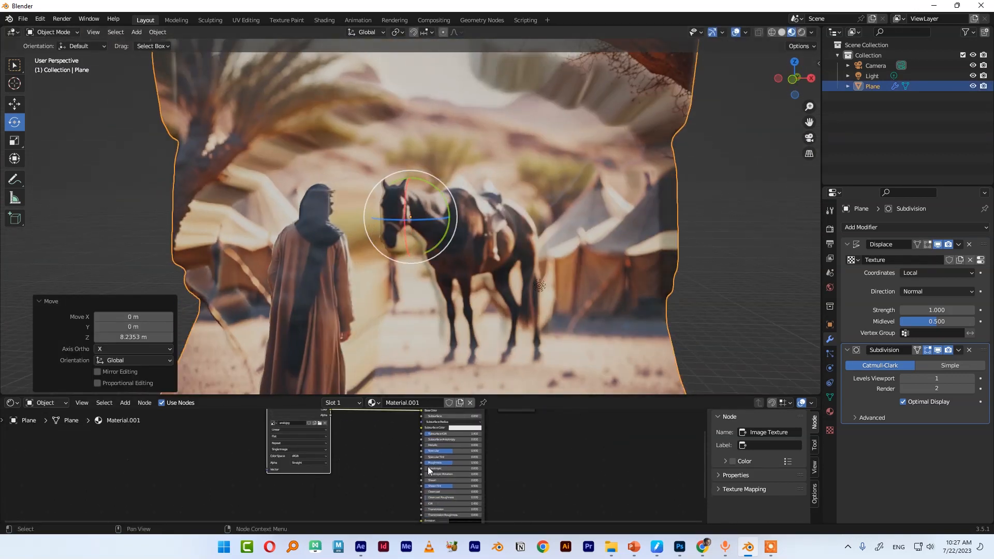
{"action": "mouse_move", "coordinate": [450, 461]}
{"action": "left_mouse_down"}
{"action": "mouse_move", "coordinate": [528, 461]}
{"action": "mouse_move", "coordinate": [450, 446]}
{"action": "left_mouse_up"}
{"action": "left_click", "coordinate": [725, 269]}
{"action": "scroll", "coordinate": [518, 274], "scroll_direction": "down", "scroll_amount": 1}
{"action": "middle_click_drag", "start_coordinate": [518, 274], "coordinate": [474, 285]}
{"action": "left_click", "coordinate": [515, 279]}
{"action": "scroll", "coordinate": [515, 279], "scroll_direction": "down", "scroll_amount": 1}
{"action": "scroll", "coordinate": [433, 296], "scroll_direction": "down", "scroll_amount": 3}
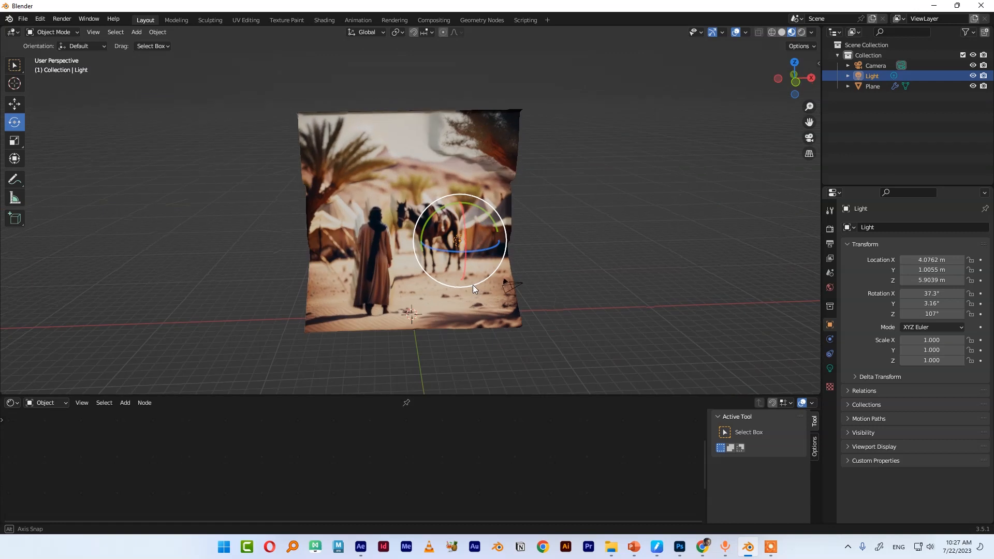
{"action": "left_click", "coordinate": [530, 303]}
{"action": "key", "text": "KP_Decimal"}
{"action": "key", "text": "KP_0"}
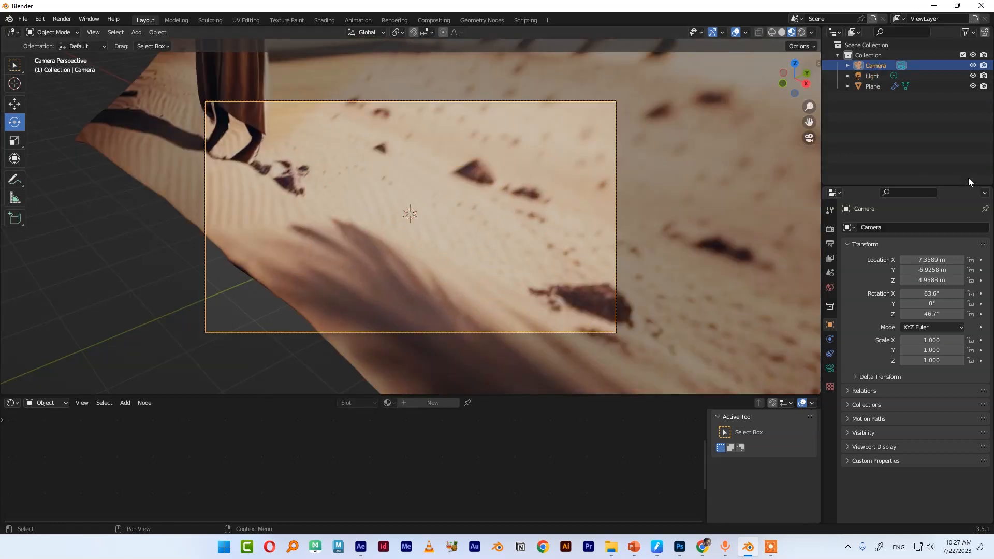
Save the project as arab.blend in the AI folder on the Desktop
{"action": "left_click", "coordinate": [616, 284]}
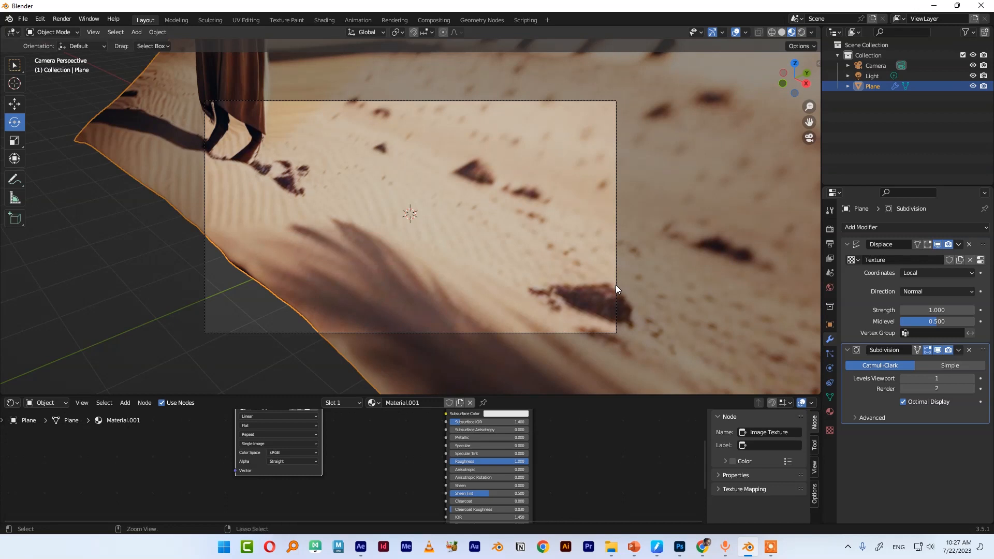
{"action": "key", "text": "ctrl+s"}
{"action": "left_click", "coordinate": [467, 417]}
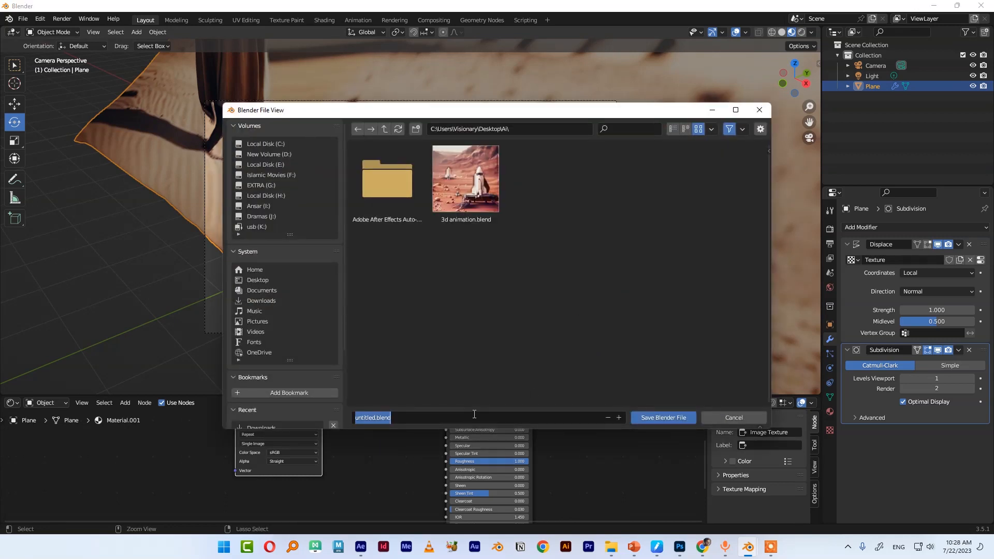
{"action": "left_click", "coordinate": [655, 418]}
Select the camera and set its focal length to 200 mm
{"action": "left_click", "coordinate": [616, 317]}
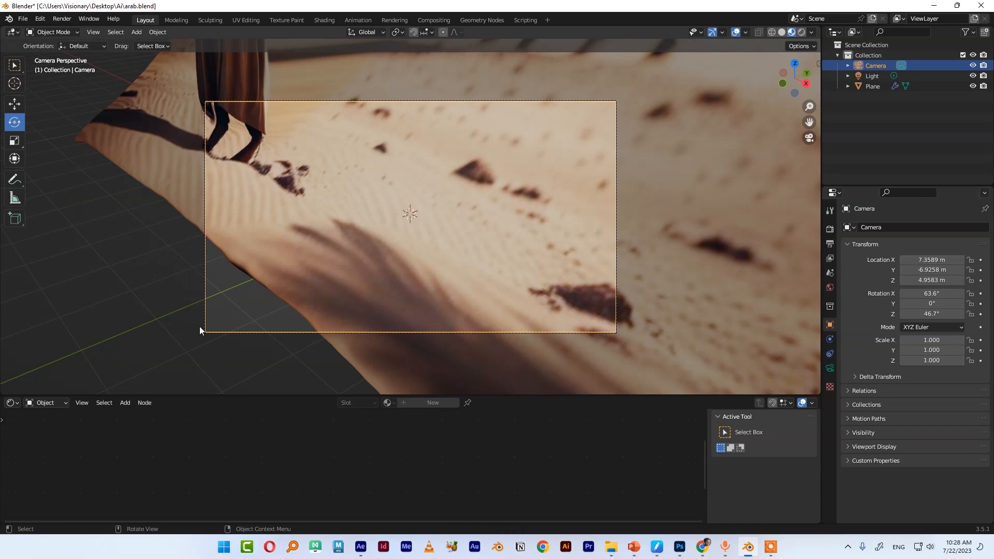
{"action": "left_click", "coordinate": [829, 368]}
{"action": "left_click", "coordinate": [942, 277]}
{"action": "type", "text": "200"}
{"action": "key", "text": "Return"}
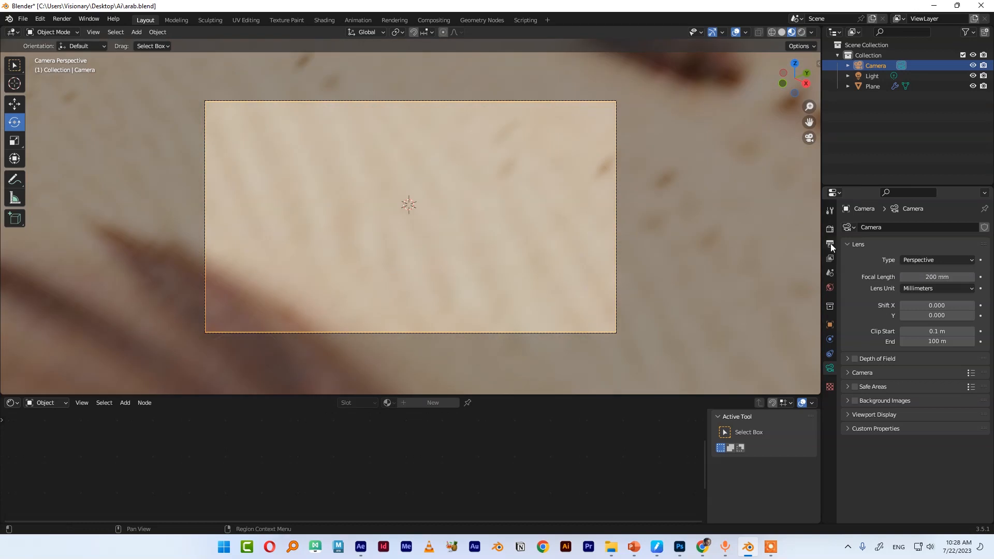
Set the output resolution X to 1080 px for a square frame
{"action": "left_click", "coordinate": [830, 244]}
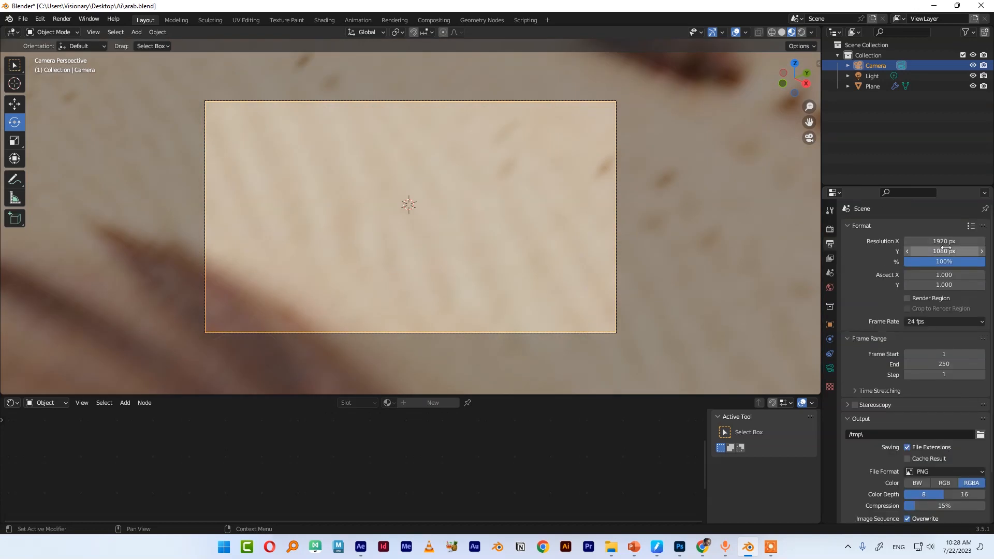
{"action": "left_click", "coordinate": [950, 242]}
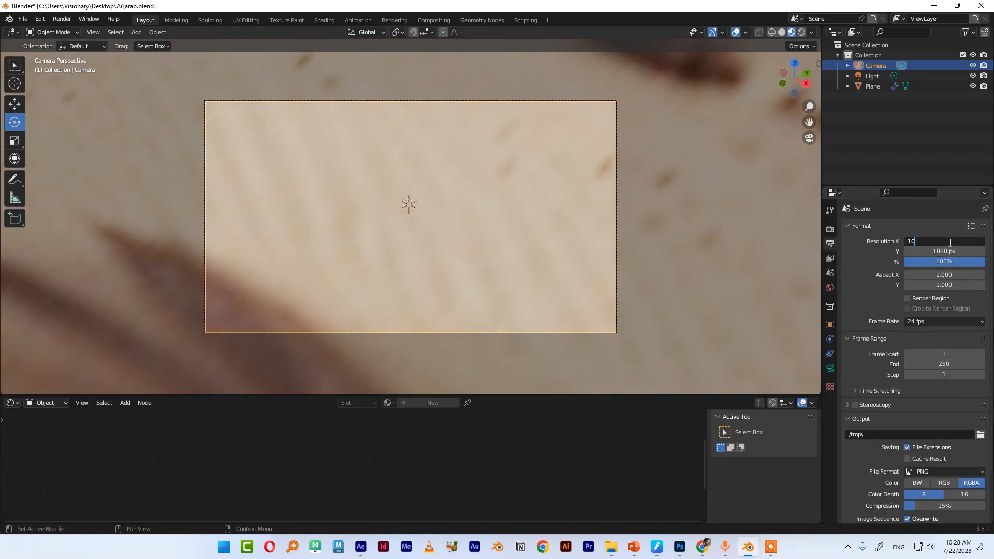
{"action": "type", "text": "1080"}
{"action": "key", "text": "Return"}
Open the sidebar View tab and adjust the camera framing of the plane by navigating the view
{"action": "scroll", "coordinate": [477, 229], "scroll_direction": "down", "scroll_amount": 3}
{"action": "key", "text": "n"}
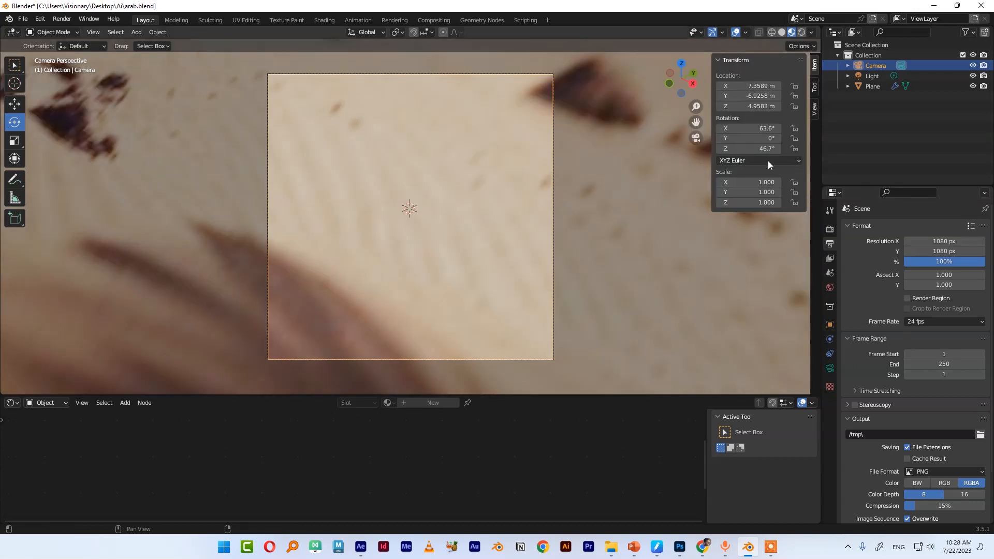
{"action": "left_click", "coordinate": [814, 108]}
{"action": "scroll", "coordinate": [471, 213], "scroll_direction": "down", "scroll_amount": 6}
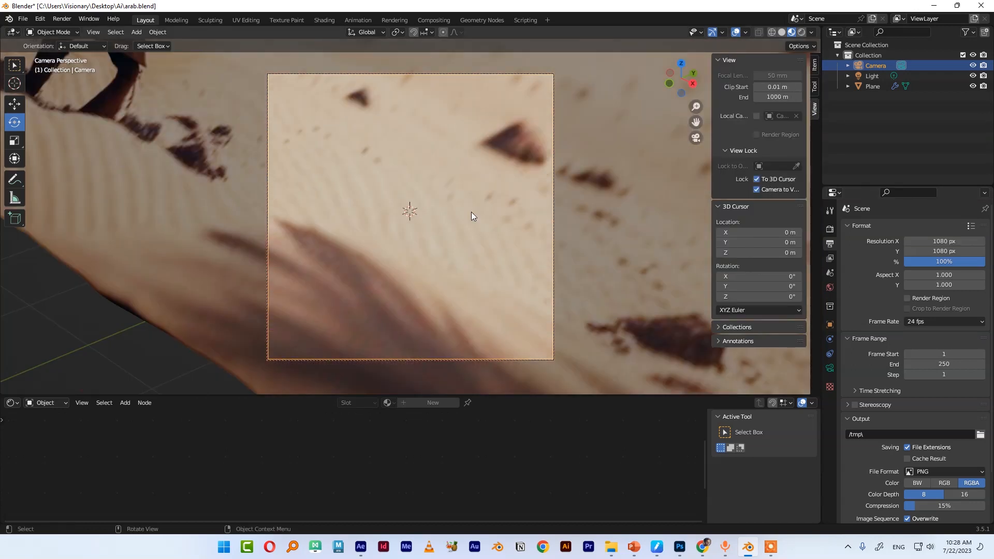
{"action": "middle_click_drag", "start_coordinate": [446, 237], "coordinate": [515, 169]}
{"action": "scroll", "coordinate": [404, 146], "scroll_direction": "down", "scroll_amount": 3}
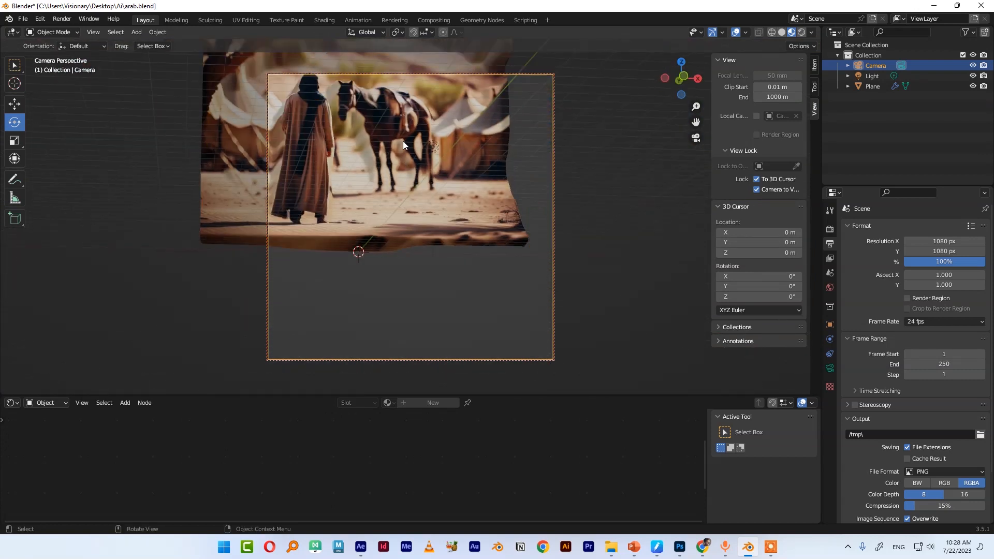
{"action": "middle_click_drag", "start_coordinate": [403, 145], "coordinate": [424, 272]}
{"action": "key", "text": "KP_0"}
{"action": "scroll", "coordinate": [436, 222], "scroll_direction": "down", "scroll_amount": 7}
{"action": "scroll", "coordinate": [424, 203], "scroll_direction": "up", "scroll_amount": 5}
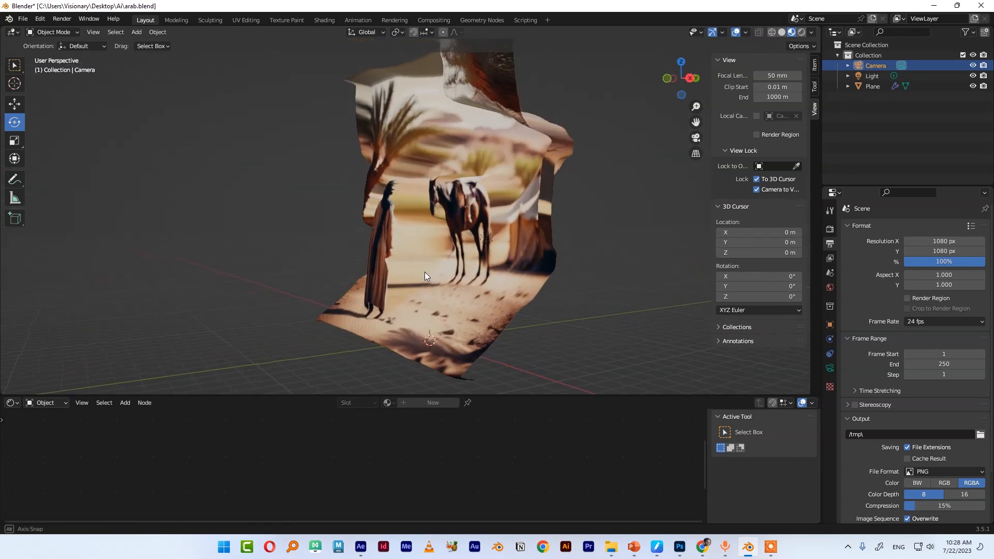
Experiment with the plane's Displace strength while orbiting, and set it back to 1
{"action": "left_click", "coordinate": [425, 272]}
{"action": "scroll", "coordinate": [502, 234], "scroll_direction": "up", "scroll_amount": 4}
{"action": "middle_click_drag", "start_coordinate": [502, 235], "coordinate": [569, 285]}
{"action": "left_click", "coordinate": [829, 339]}
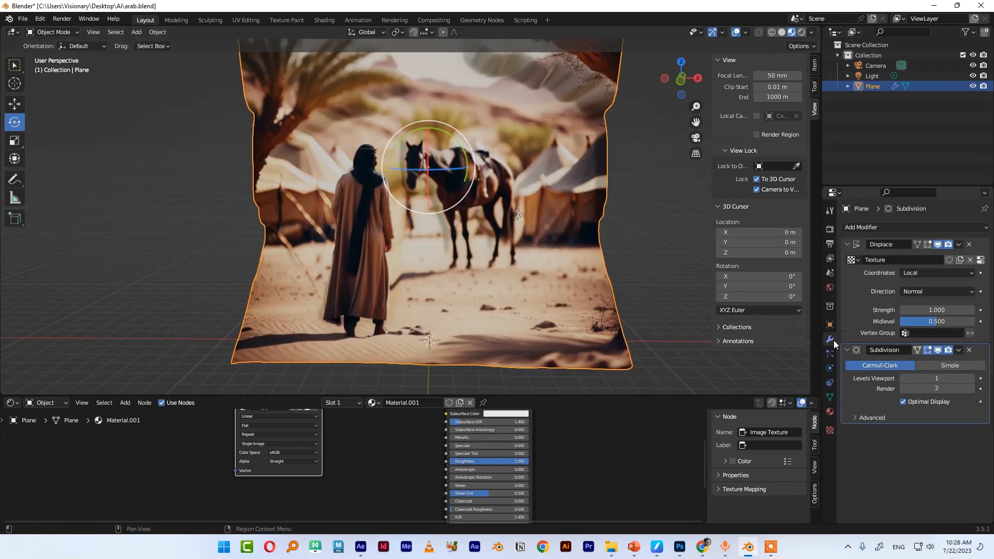
{"action": "left_click_drag", "start_coordinate": [937, 310], "coordinate": [984, 310]}
{"action": "middle_click_drag", "start_coordinate": [458, 245], "coordinate": [502, 279]}
{"action": "left_click_drag", "start_coordinate": [937, 310], "coordinate": [911, 310]}
{"action": "middle_click_drag", "start_coordinate": [679, 308], "coordinate": [539, 288]}
{"action": "left_click_drag", "start_coordinate": [943, 311], "coordinate": [973, 311]}
{"action": "middle_click_drag", "start_coordinate": [534, 266], "coordinate": [578, 260]}
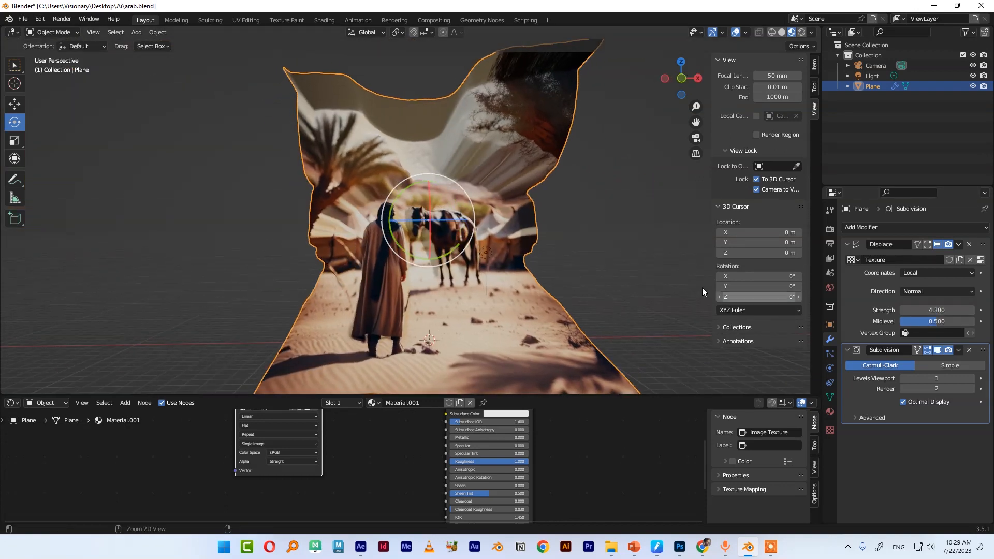
{"action": "left_click_drag", "start_coordinate": [942, 311], "coordinate": [924, 310]}
{"action": "middle_click_drag", "start_coordinate": [570, 265], "coordinate": [366, 328]}
{"action": "scroll", "coordinate": [455, 297], "scroll_direction": "up", "scroll_amount": 2}
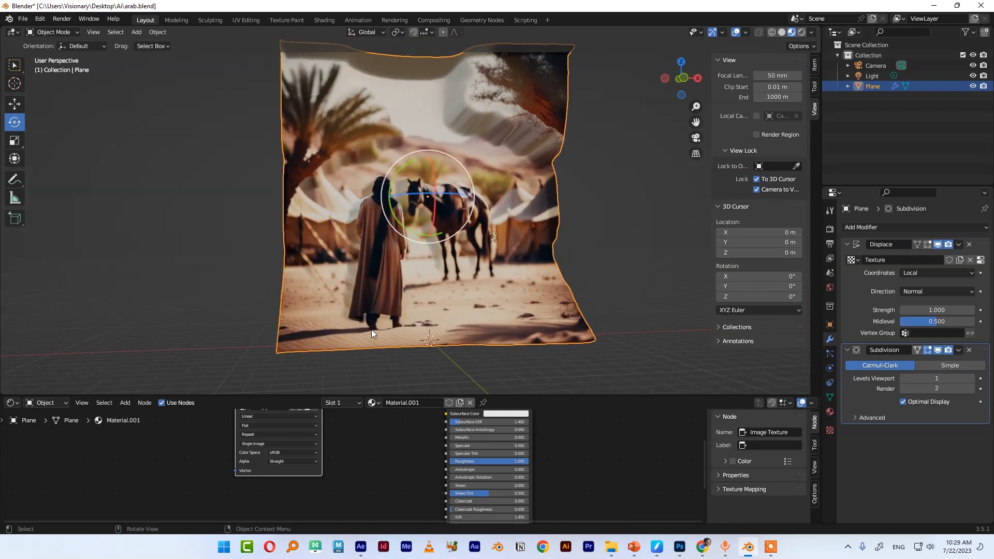
Orbit and zoom around the textured plane to inspect its depth relief
{"action": "middle_click_drag", "start_coordinate": [592, 333], "coordinate": [531, 330]}
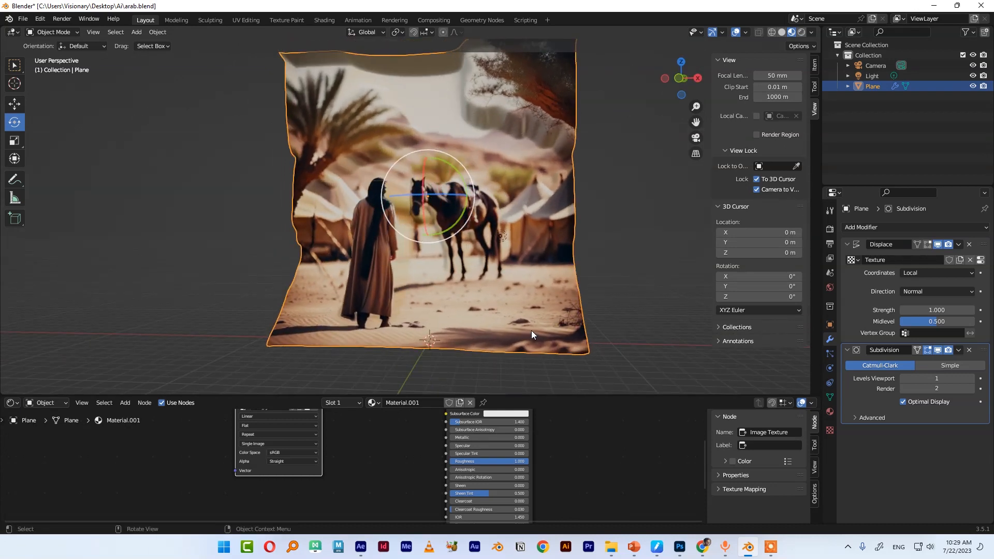
{"action": "middle_click_drag", "start_coordinate": [598, 333], "coordinate": [409, 331]}
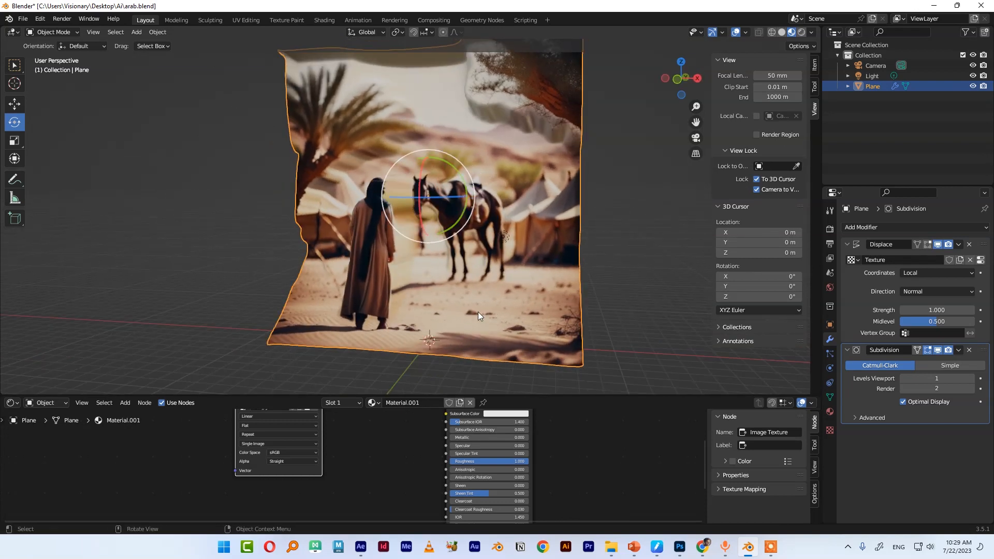
{"action": "middle_click_drag", "start_coordinate": [477, 313], "coordinate": [419, 385]}
{"action": "middle_click_drag", "start_coordinate": [302, 335], "coordinate": [457, 355]}
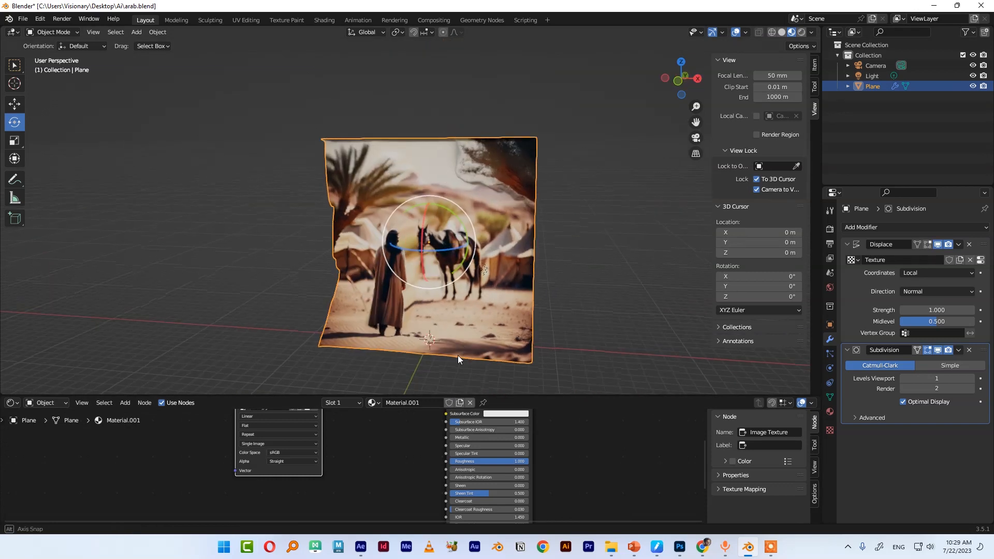
{"action": "scroll", "coordinate": [466, 321], "scroll_direction": "up", "scroll_amount": 3}
{"action": "middle_click_drag", "start_coordinate": [458, 313], "coordinate": [476, 294]}
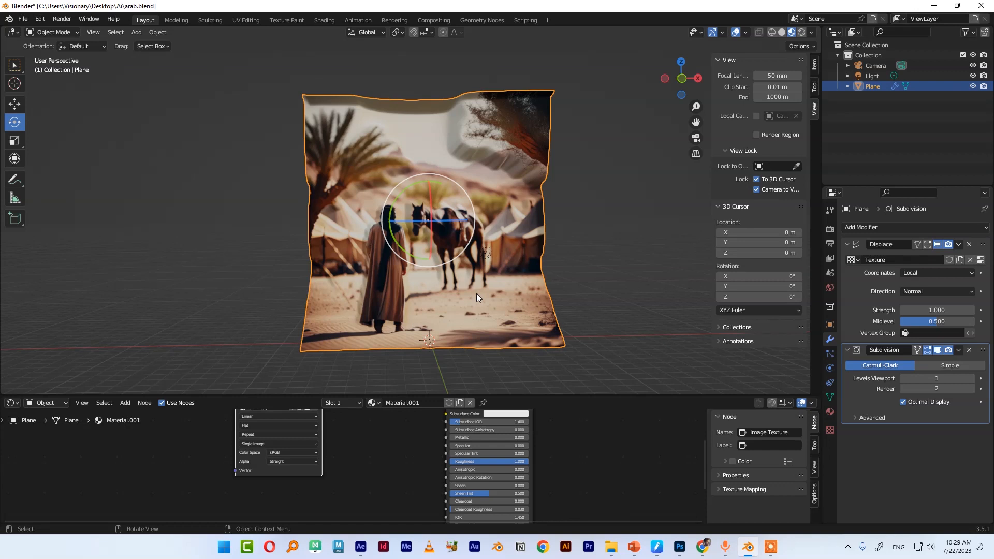
{"action": "middle_click_drag", "start_coordinate": [492, 253], "coordinate": [470, 271]}
{"action": "scroll", "coordinate": [468, 253], "scroll_direction": "up", "scroll_amount": 2}
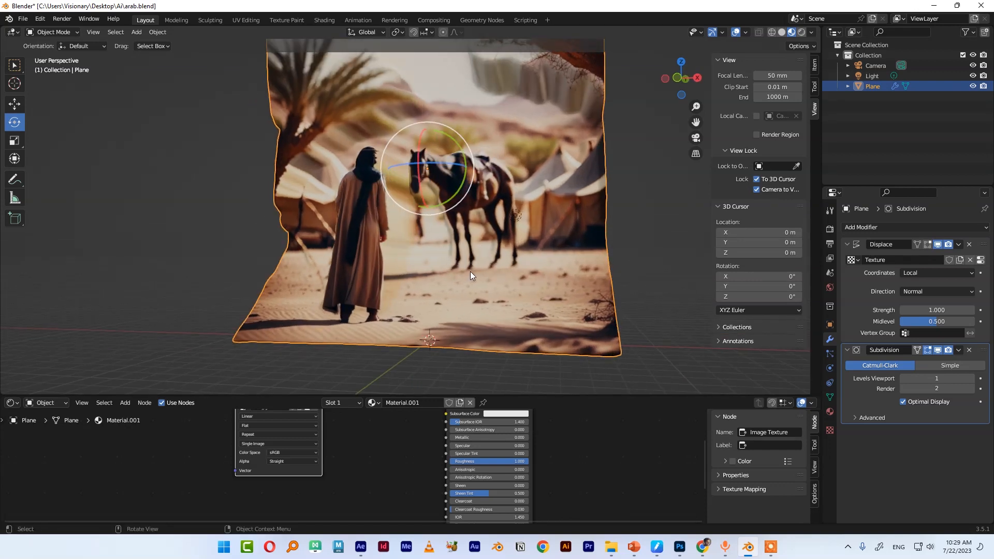
{"action": "middle_click_drag", "start_coordinate": [492, 195], "coordinate": [466, 241], "text": "shift"}
Switch the viewport shading to Rendered
{"action": "key", "text": "z"}
{"action": "left_click", "coordinate": [489, 168]}
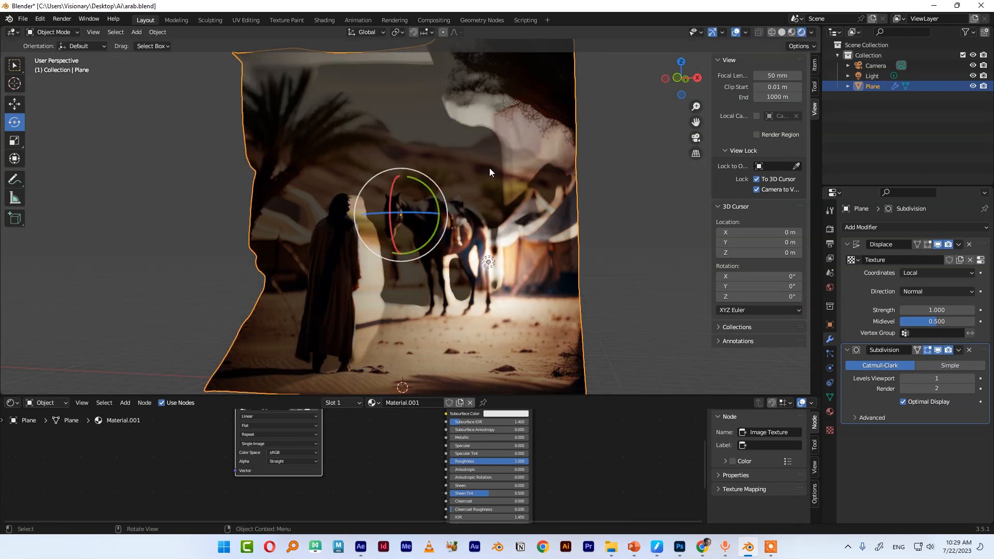
{"action": "scroll", "coordinate": [545, 248], "scroll_direction": "up", "scroll_amount": 1}
{"action": "scroll", "coordinate": [527, 259], "scroll_direction": "down", "scroll_amount": 4}
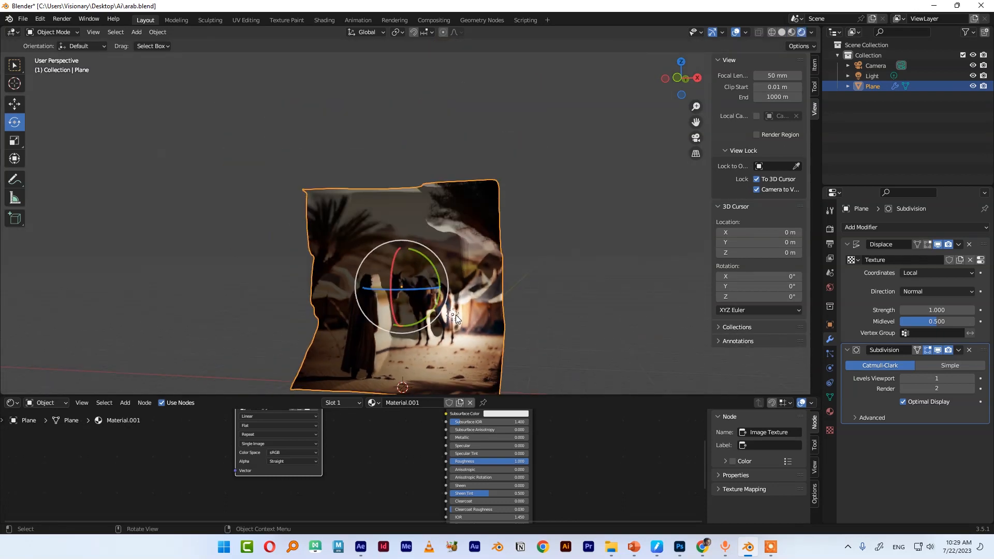
Select the light and move it to about X -8.4 m, Y -10.7 m, Z 10.3 m
{"action": "left_click", "coordinate": [455, 317]}
{"action": "middle_click_drag", "start_coordinate": [502, 335], "coordinate": [448, 348]}
{"action": "key", "text": "g"}
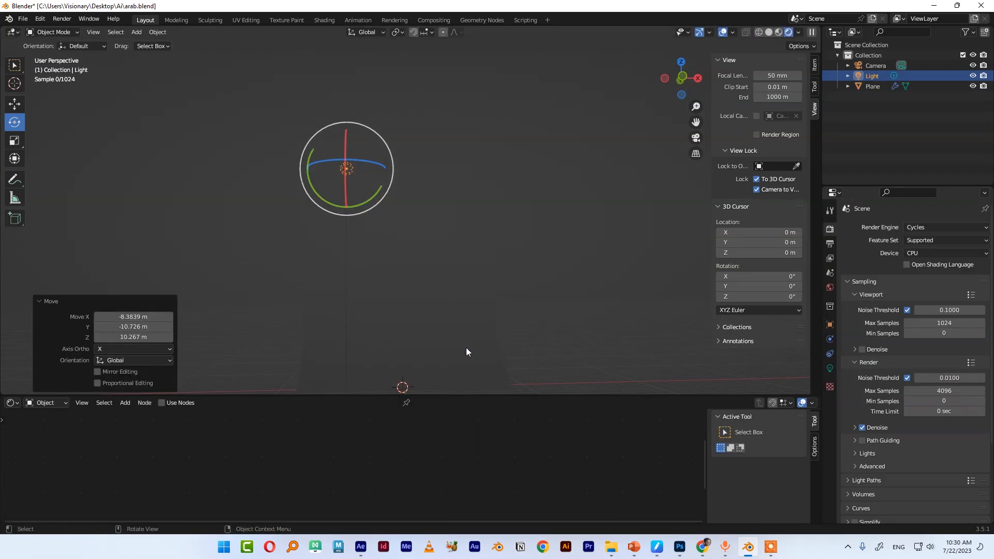
{"action": "scroll", "coordinate": [462, 347], "scroll_direction": "up", "scroll_amount": 3}
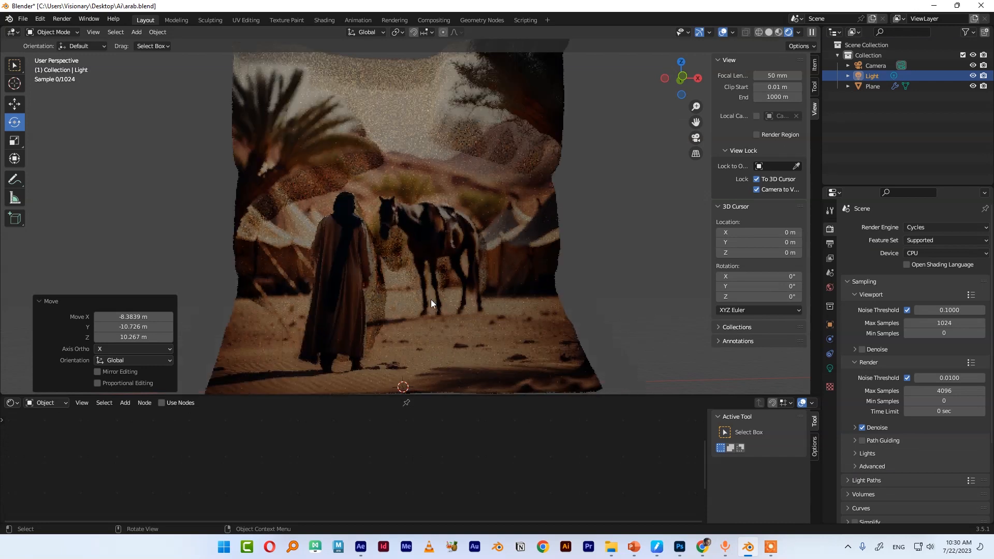
{"action": "scroll", "coordinate": [430, 299], "scroll_direction": "up", "scroll_amount": 1}
{"action": "mouse_move", "coordinate": [440, 253]}
{"action": "middle_mouse_down"}
{"action": "mouse_move", "coordinate": [447, 259]}
{"action": "mouse_move", "coordinate": [428, 258]}
{"action": "middle_mouse_up"}
{"action": "scroll", "coordinate": [435, 259], "scroll_direction": "down", "scroll_amount": 4}
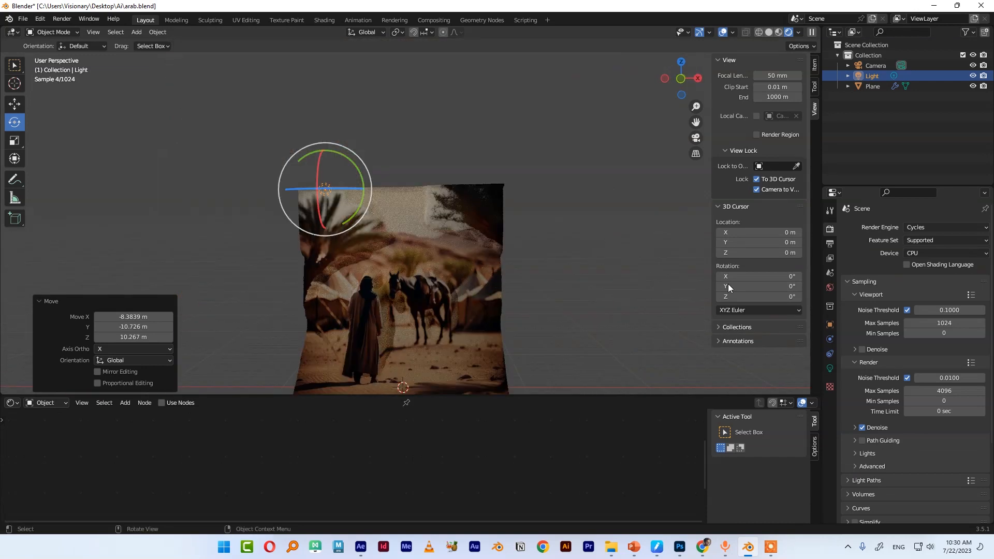
Set the point light's power to 8500 W
{"action": "left_click", "coordinate": [830, 368]}
{"action": "left_click", "coordinate": [937, 298]}
{"action": "type", "text": "8"}
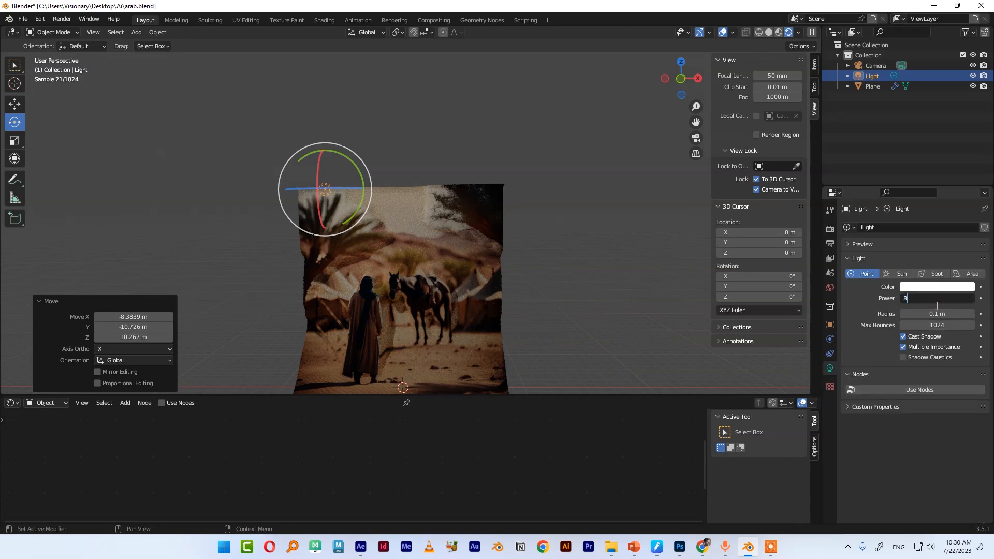
{"action": "type", "text": "500"}
{"action": "key", "text": "Return"}
Change the light's color to a pale yellow
{"action": "middle_click_drag", "start_coordinate": [482, 290], "coordinate": [503, 291]}
{"action": "scroll", "coordinate": [485, 290], "scroll_direction": "up", "scroll_amount": 1}
{"action": "left_click", "coordinate": [938, 287]}
{"action": "mouse_move", "coordinate": [906, 201]}
{"action": "left_mouse_down"}
{"action": "mouse_move", "coordinate": [895, 212]}
{"action": "mouse_move", "coordinate": [941, 185]}
{"action": "mouse_move", "coordinate": [887, 199]}
{"action": "mouse_move", "coordinate": [905, 194]}
{"action": "left_mouse_up"}
{"action": "left_click", "coordinate": [585, 243]}
{"action": "scroll", "coordinate": [476, 248], "scroll_direction": "down", "scroll_amount": 2}
{"action": "mouse_move", "coordinate": [472, 244]}
{"action": "middle_mouse_down"}
{"action": "mouse_move", "coordinate": [452, 270]}
{"action": "mouse_move", "coordinate": [476, 242]}
{"action": "middle_mouse_up"}
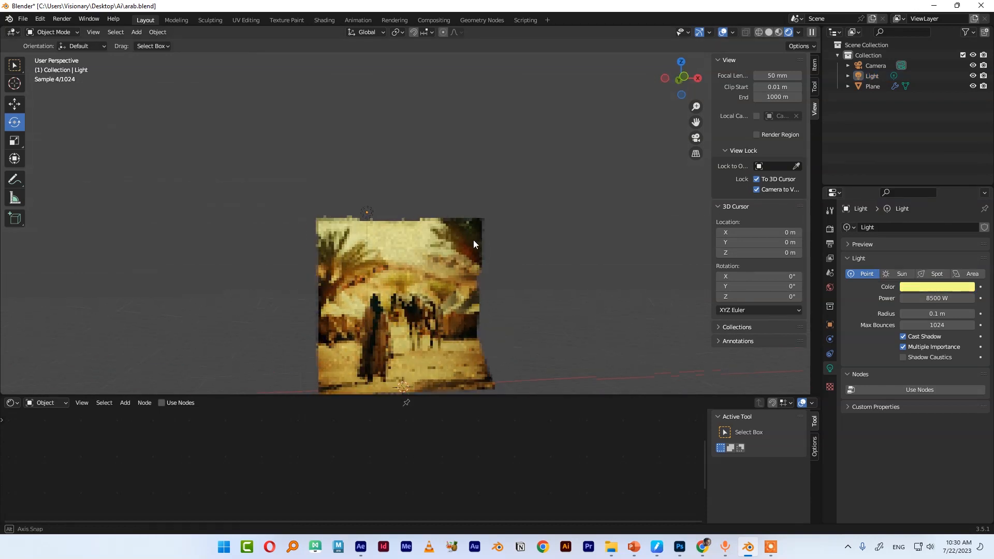
Orbit and zoom around the lit plane to review the rendered result
{"action": "scroll", "coordinate": [448, 271], "scroll_direction": "up", "scroll_amount": 3}
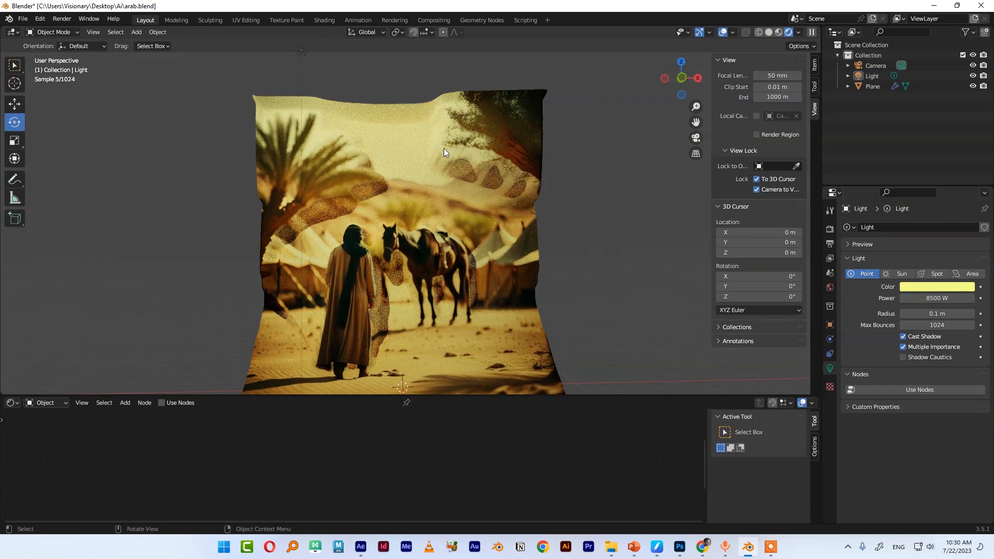
{"action": "middle_click_drag", "start_coordinate": [360, 261], "coordinate": [469, 242]}
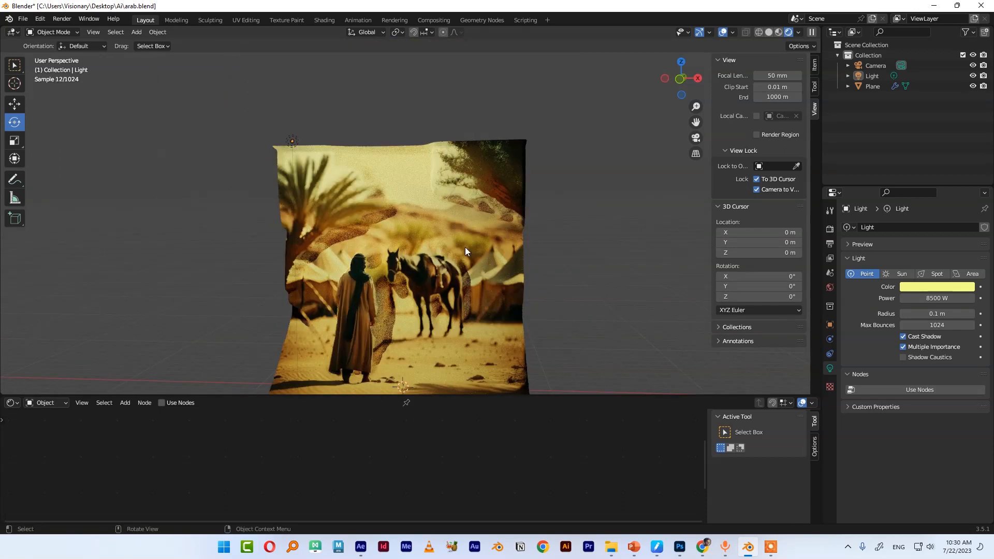
{"action": "middle_click_drag", "start_coordinate": [345, 282], "coordinate": [396, 284]}
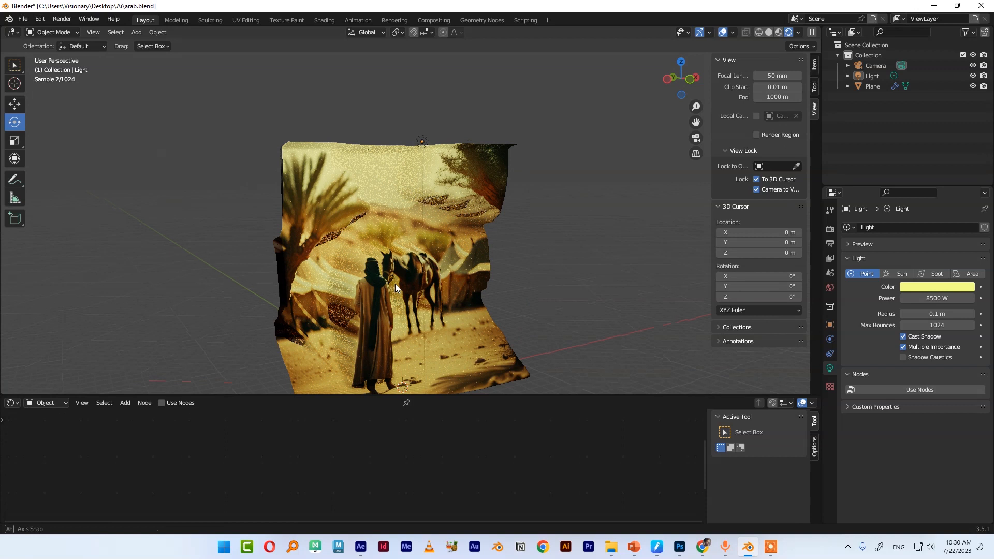
{"action": "middle_click_drag", "start_coordinate": [534, 263], "coordinate": [408, 281]}
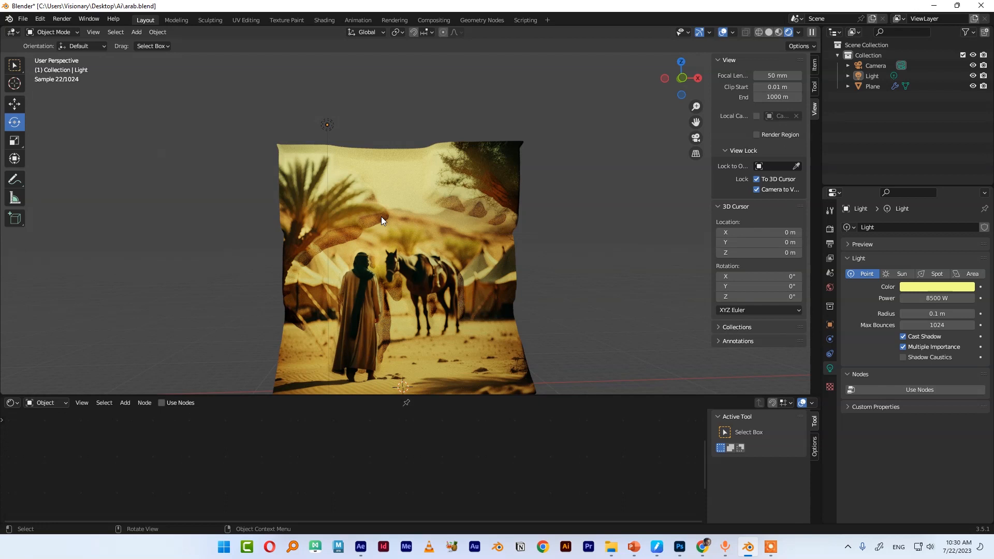
{"action": "scroll", "coordinate": [357, 226], "scroll_direction": "up", "scroll_amount": 2}
{"action": "middle_click_drag", "start_coordinate": [356, 225], "coordinate": [602, 242]}
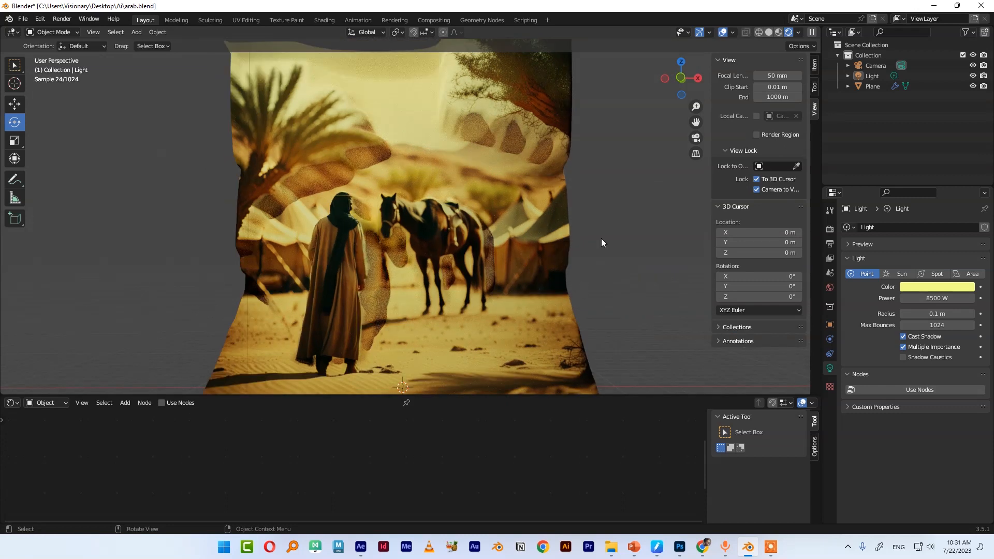
{"action": "middle_click_drag", "start_coordinate": [392, 245], "coordinate": [408, 244]}
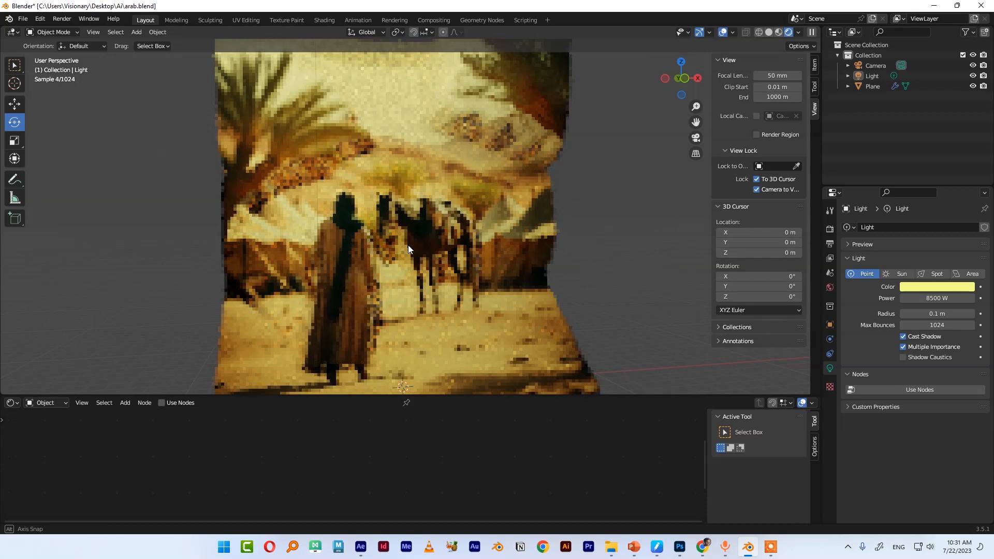